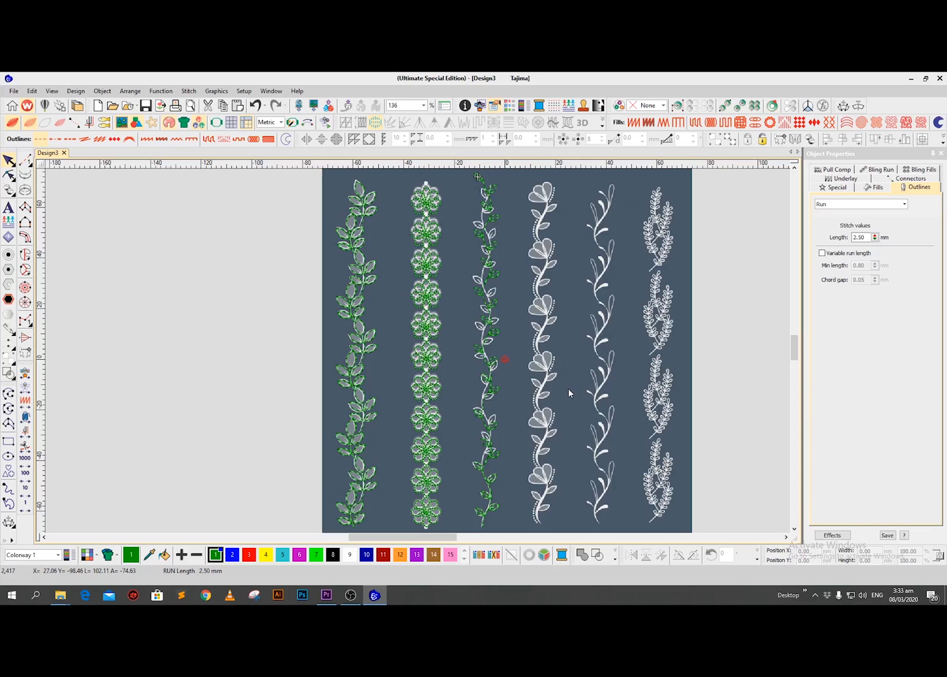
- Examine the flower-vine border that has no stitches yet, down to its lowest stem and leaves
{"action": "scroll", "coordinate": [568, 387], "scroll_direction": "right", "scroll_amount": 3}
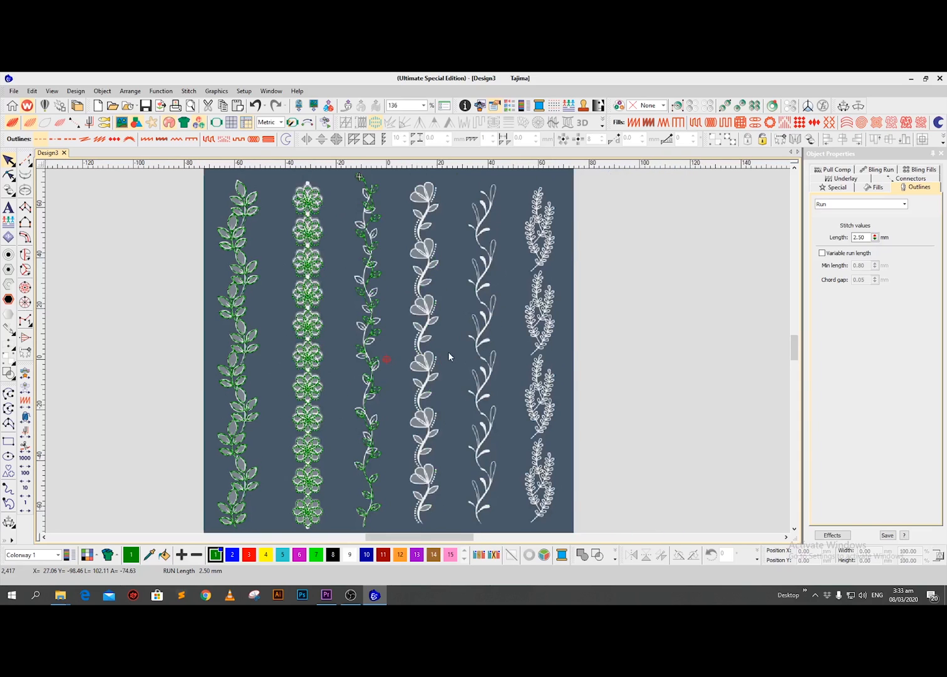
{"action": "scroll", "coordinate": [448, 352], "scroll_direction": "up", "scroll_amount": 5}
{"action": "scroll", "coordinate": [448, 358], "scroll_direction": "up", "scroll_amount": 3}
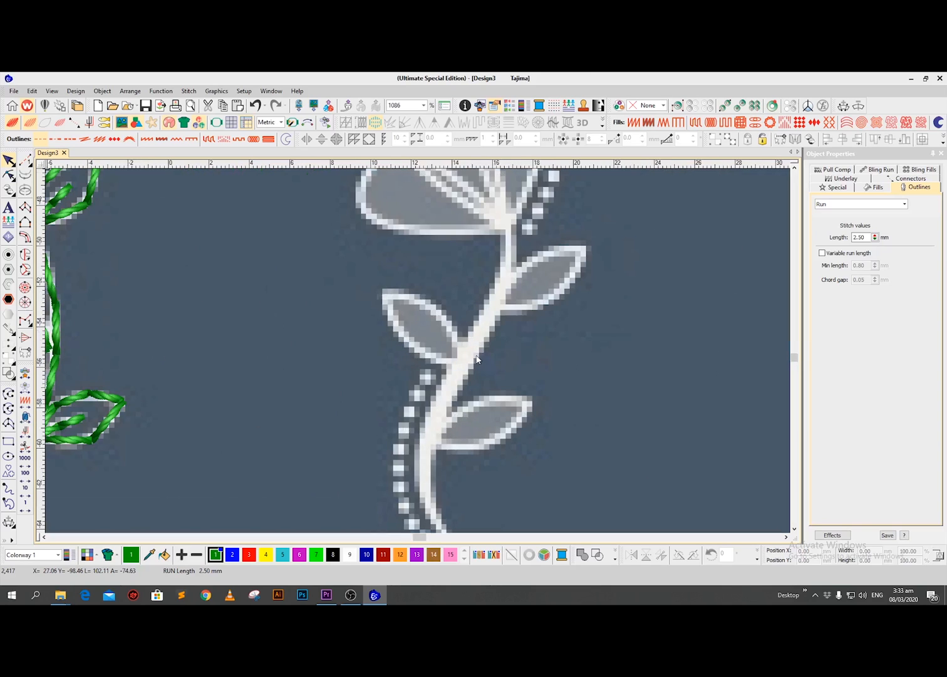
{"action": "scroll", "coordinate": [476, 359], "scroll_direction": "down", "scroll_amount": 5}
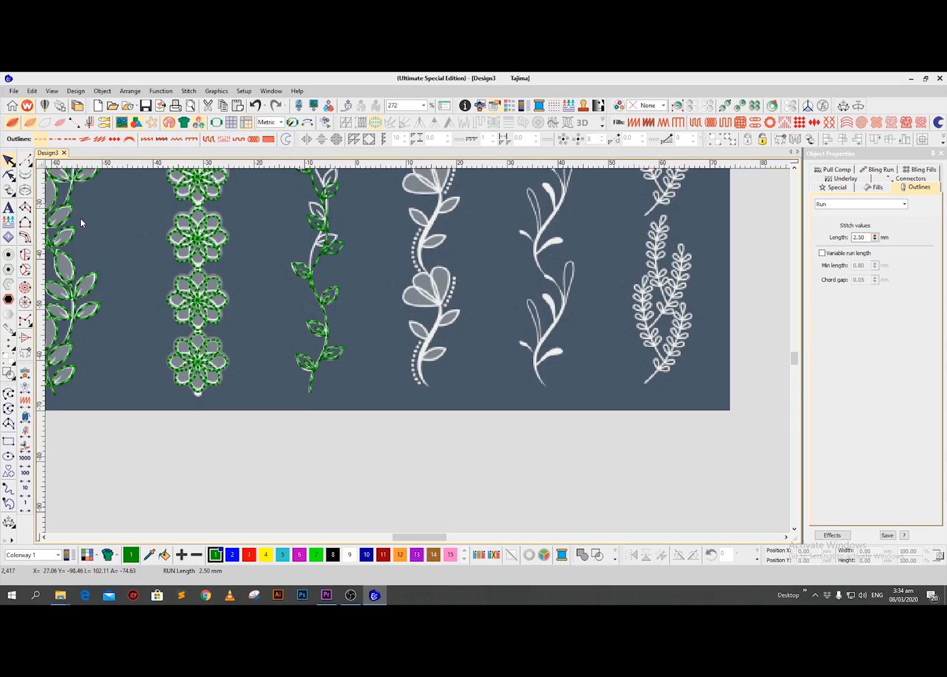
{"action": "key", "text": "z"}
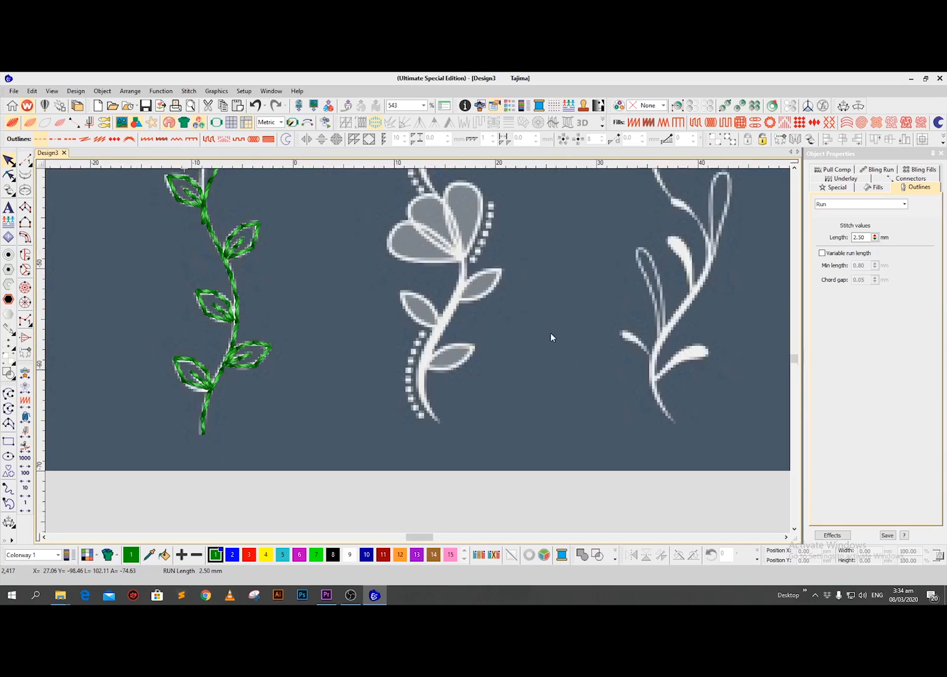
{"action": "key", "text": "z"}
{"action": "scroll", "coordinate": [539, 320], "scroll_direction": "up", "scroll_amount": 1}
{"action": "key", "text": "shift+z"}
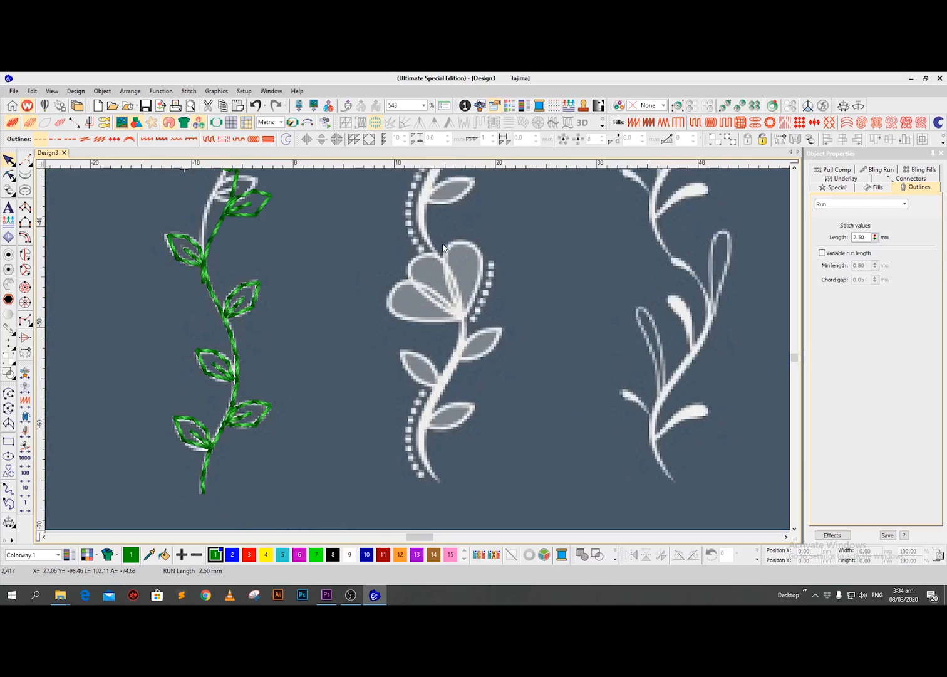
{"action": "left_click_drag", "start_coordinate": [529, 227], "coordinate": [346, 511]}
- Start a 2.50 mm run stitch outline at the stem's lower tip and trace its outer-curve edge up to the flower base
{"action": "left_click", "coordinate": [25, 161]}
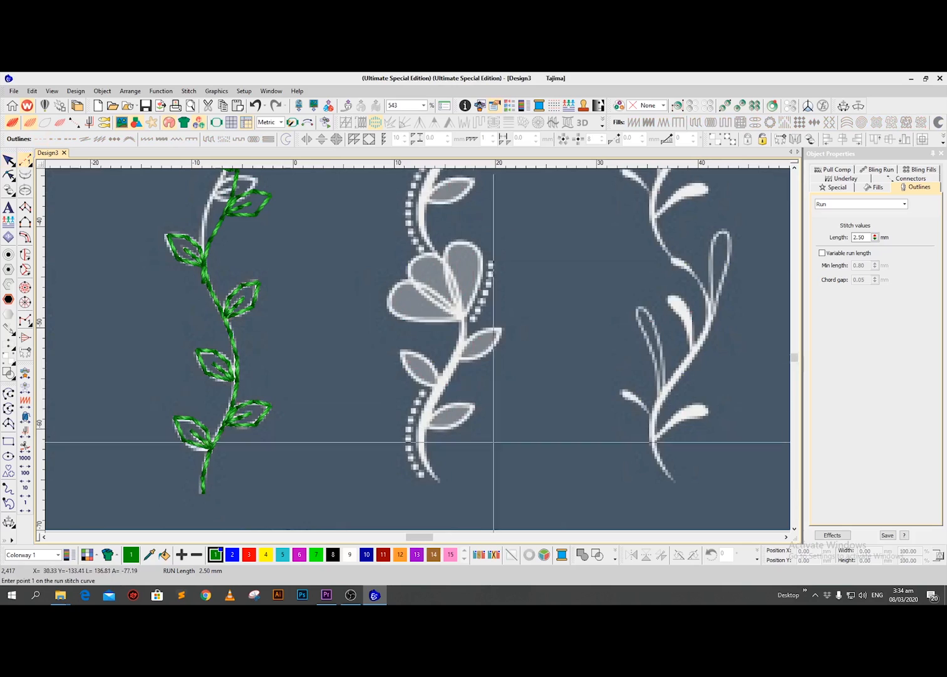
{"action": "key", "text": "z"}
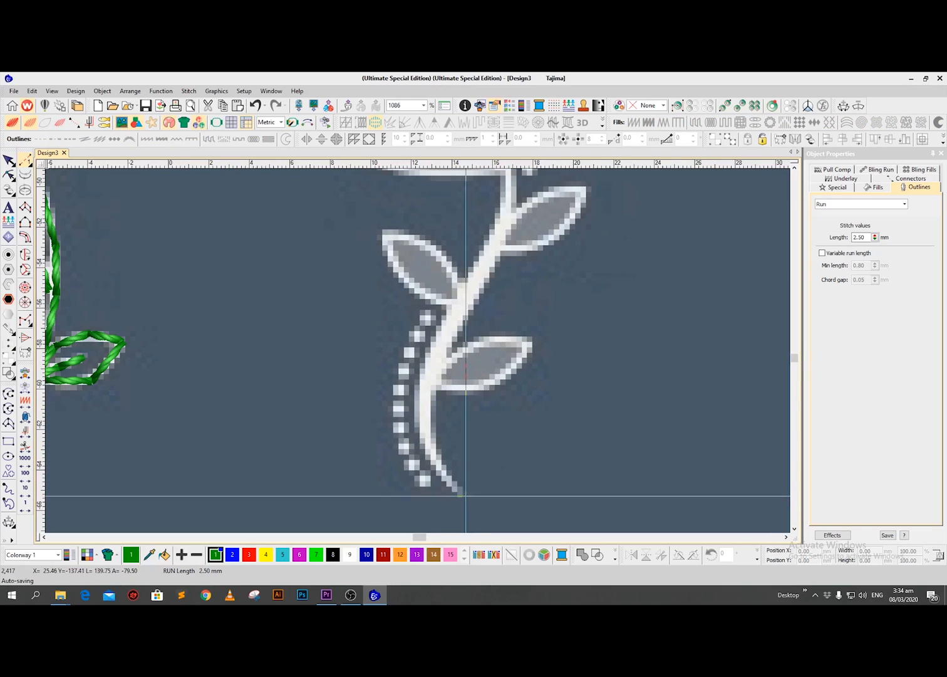
{"action": "left_click", "coordinate": [462, 495]}
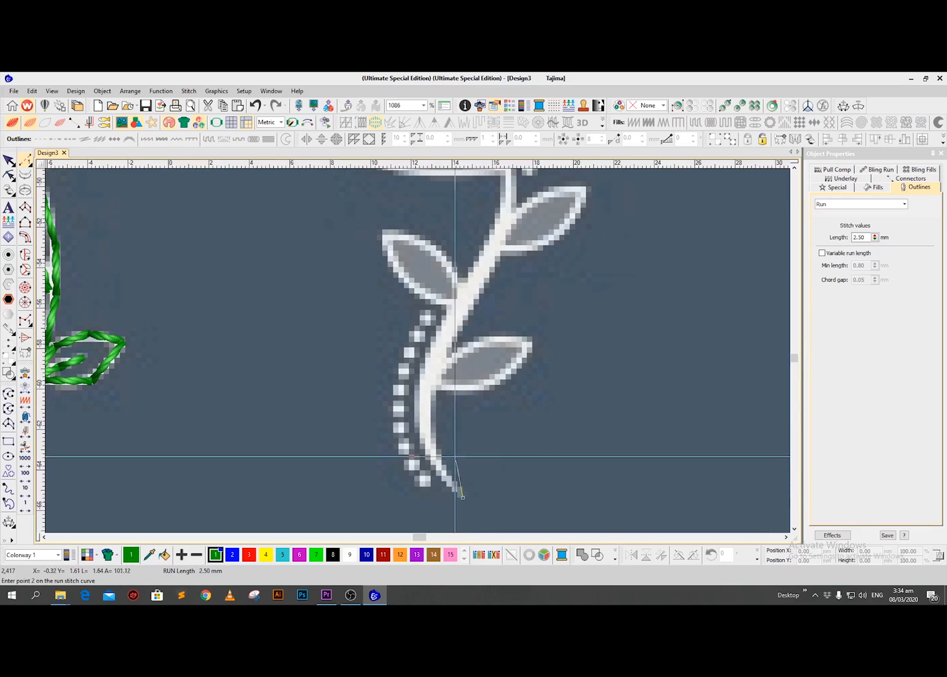
{"action": "left_click", "coordinate": [415, 404]}
{"action": "left_click", "coordinate": [445, 318]}
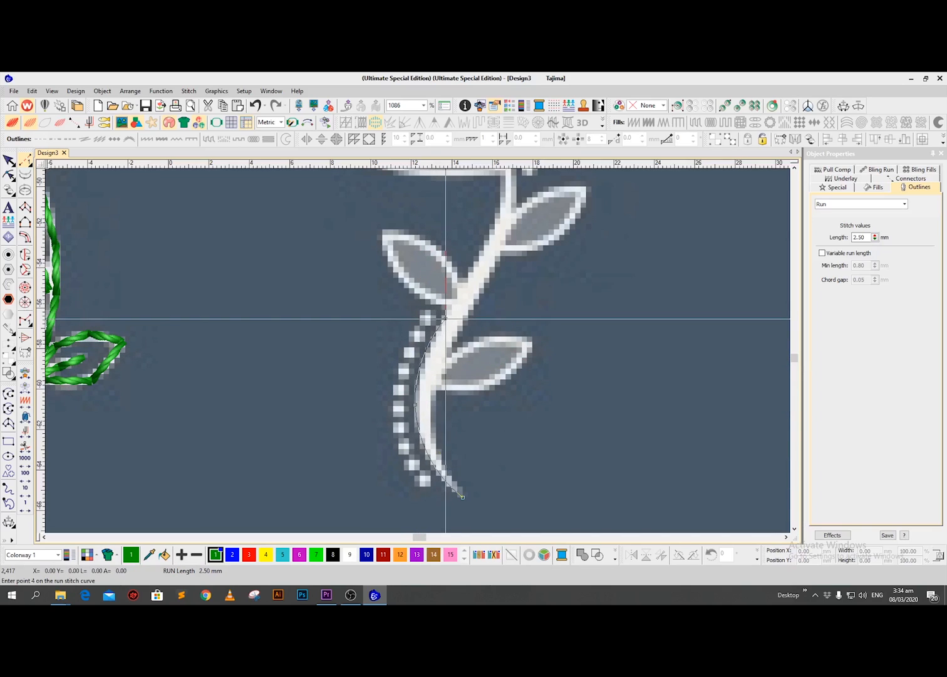
{"action": "scroll", "coordinate": [445, 318], "scroll_direction": "up", "scroll_amount": 2}
{"action": "left_click", "coordinate": [491, 299]}
{"action": "left_click", "coordinate": [504, 225]}
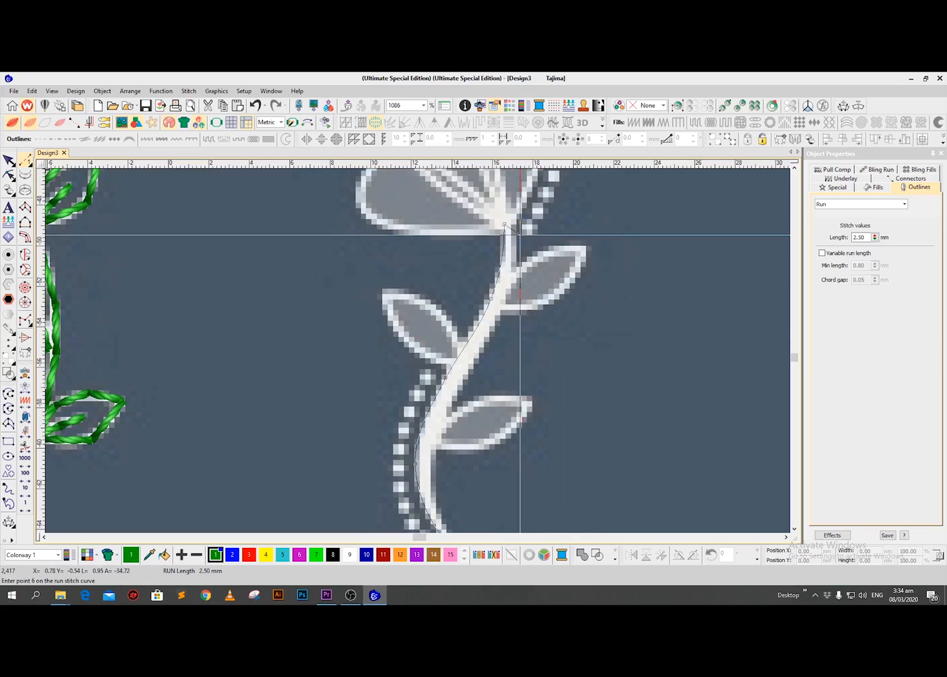
- Trace the stem's other edge from the flower base back down to the tip and finish the run stitch outline
{"action": "left_click", "coordinate": [512, 284]}
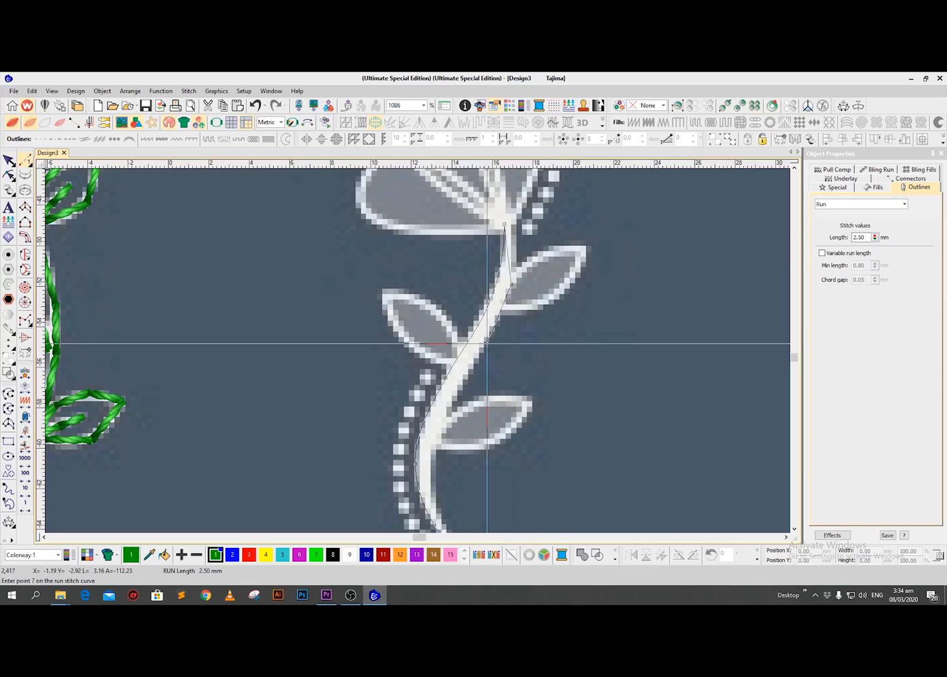
{"action": "left_click", "coordinate": [474, 366]}
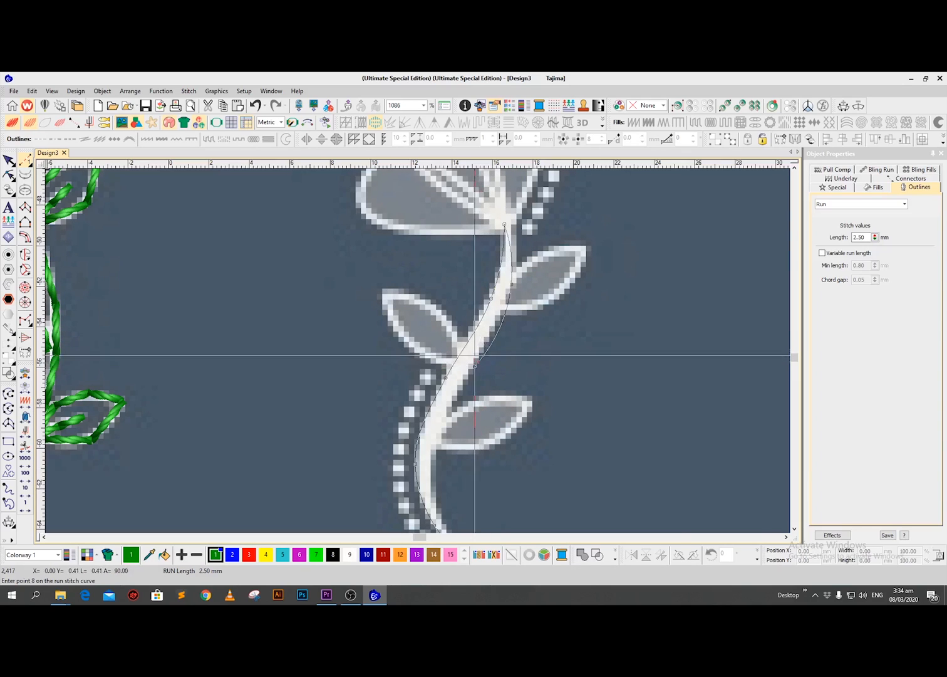
{"action": "scroll", "coordinate": [474, 355], "scroll_direction": "down", "scroll_amount": 3}
{"action": "left_click", "coordinate": [433, 325]}
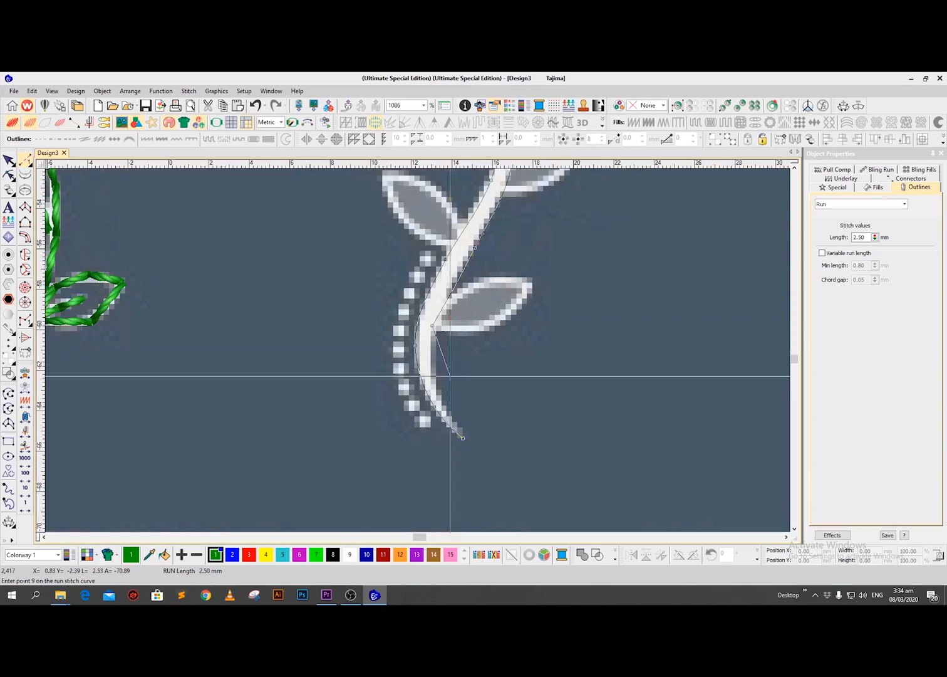
{"action": "left_click", "coordinate": [463, 437]}
{"action": "key", "text": "Return"}
- Try to reshape the stem outline by moving its upper end point higher with the background artwork hidden
{"action": "scroll", "coordinate": [520, 341], "scroll_direction": "up", "scroll_amount": 2}
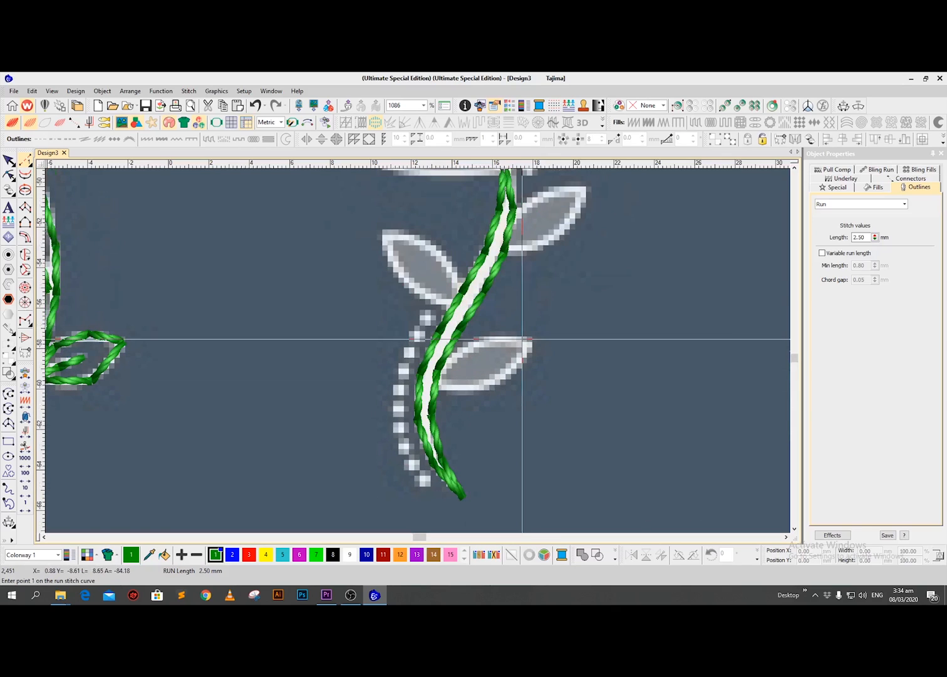
{"action": "scroll", "coordinate": [520, 249], "scroll_direction": "up", "scroll_amount": 2}
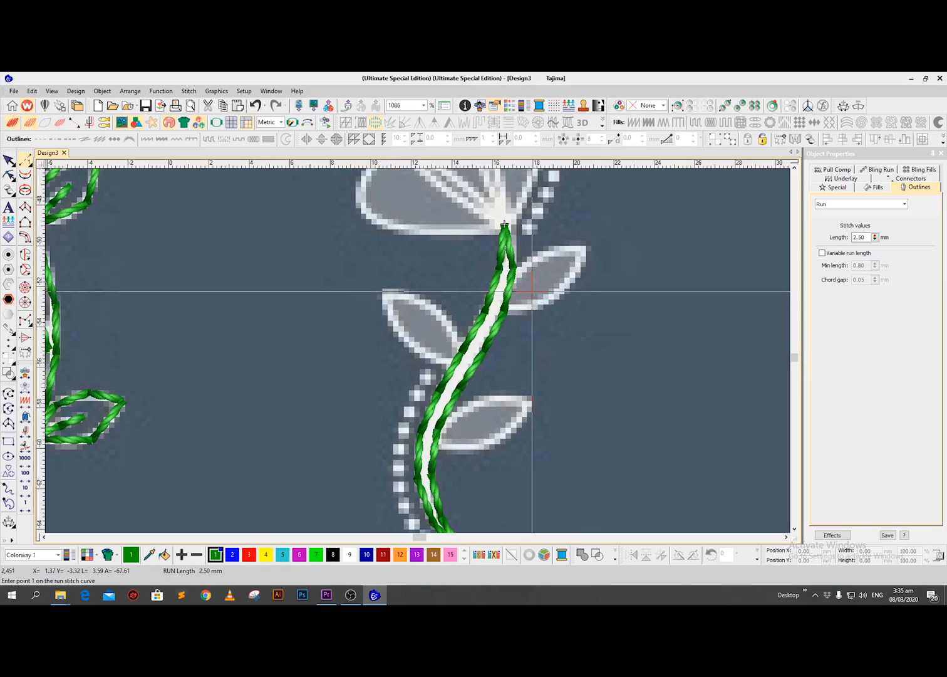
{"action": "key", "text": "h"}
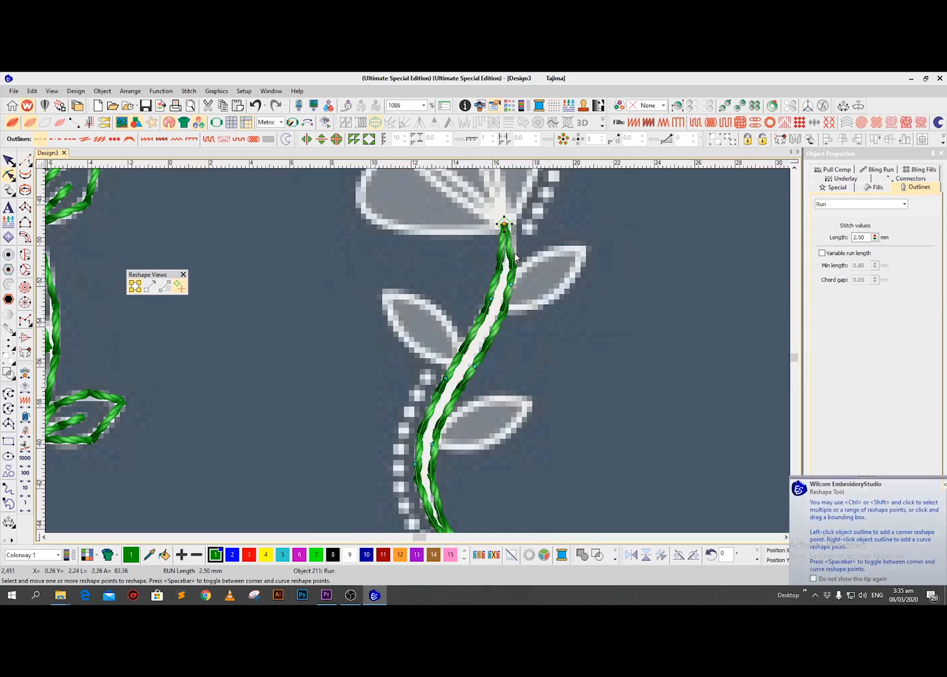
{"action": "key", "text": "shift+b"}
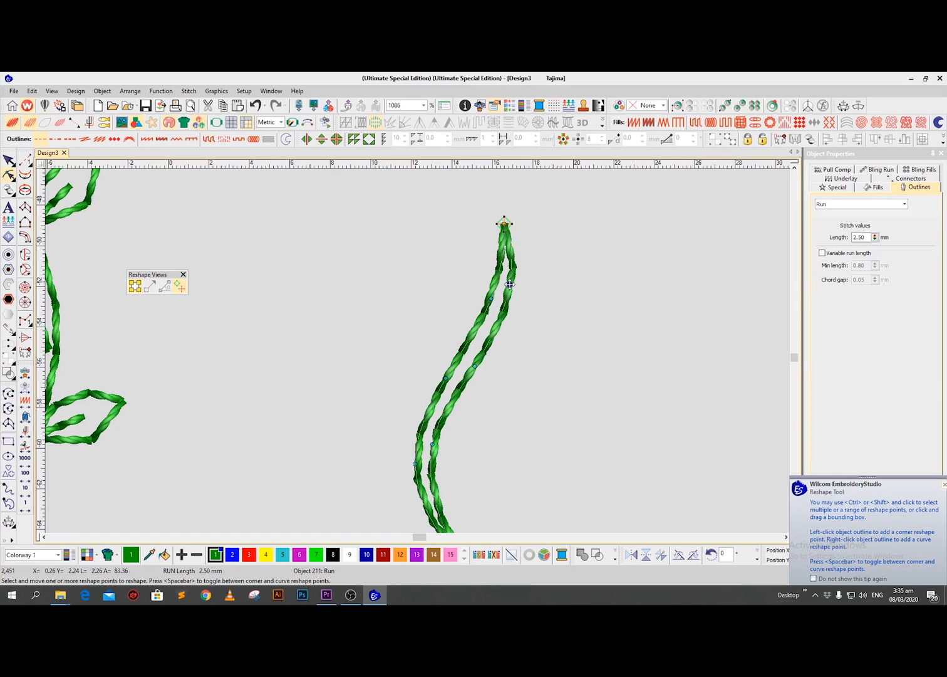
{"action": "left_click_drag", "start_coordinate": [504, 223], "coordinate": [508, 201]}
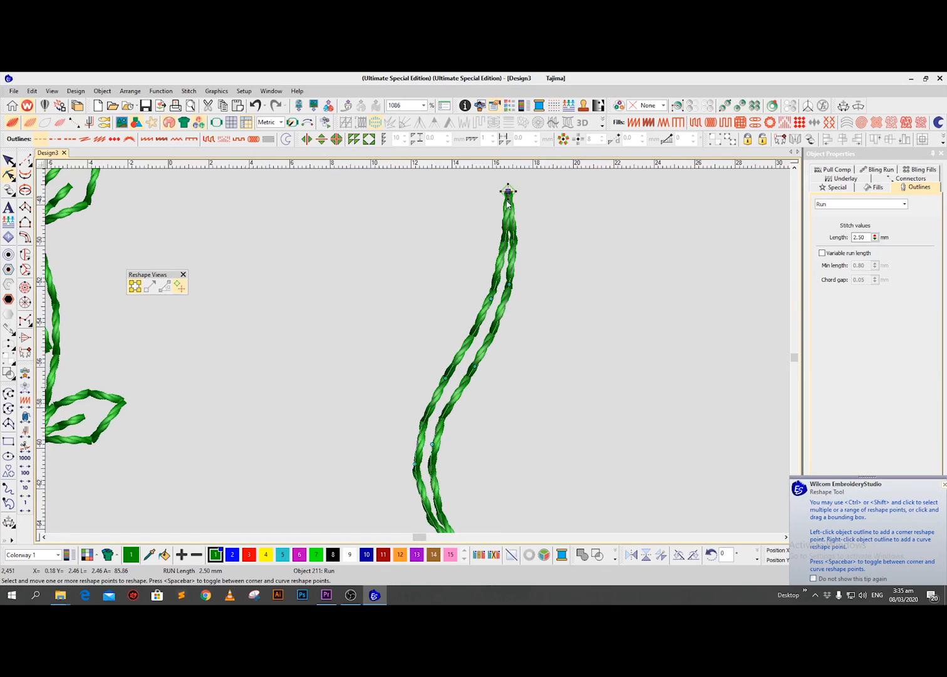
{"action": "key", "text": "ctrl+z"}
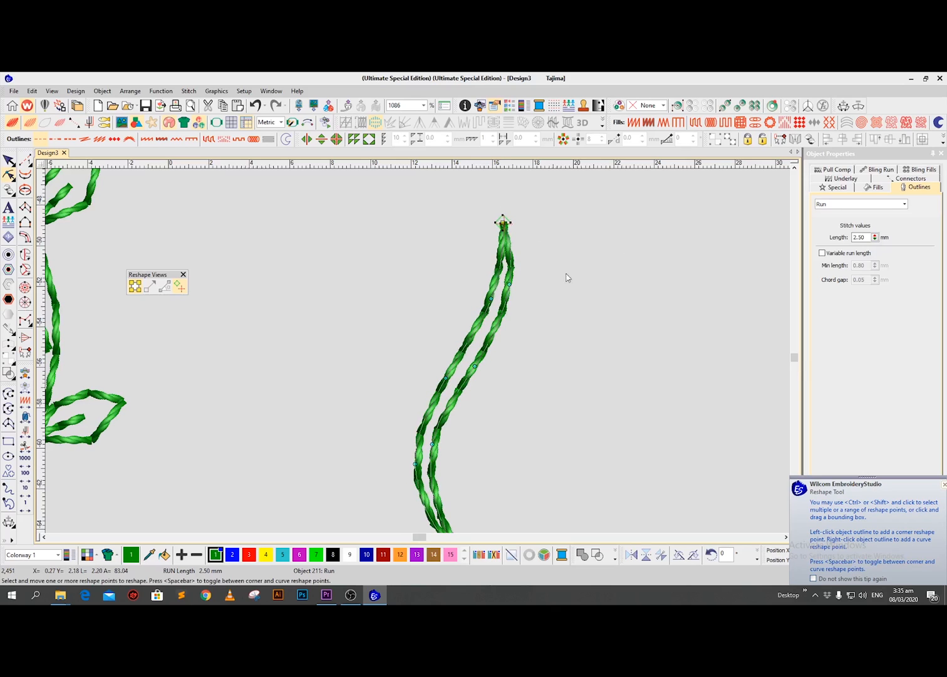
{"action": "key", "text": "shift+z"}
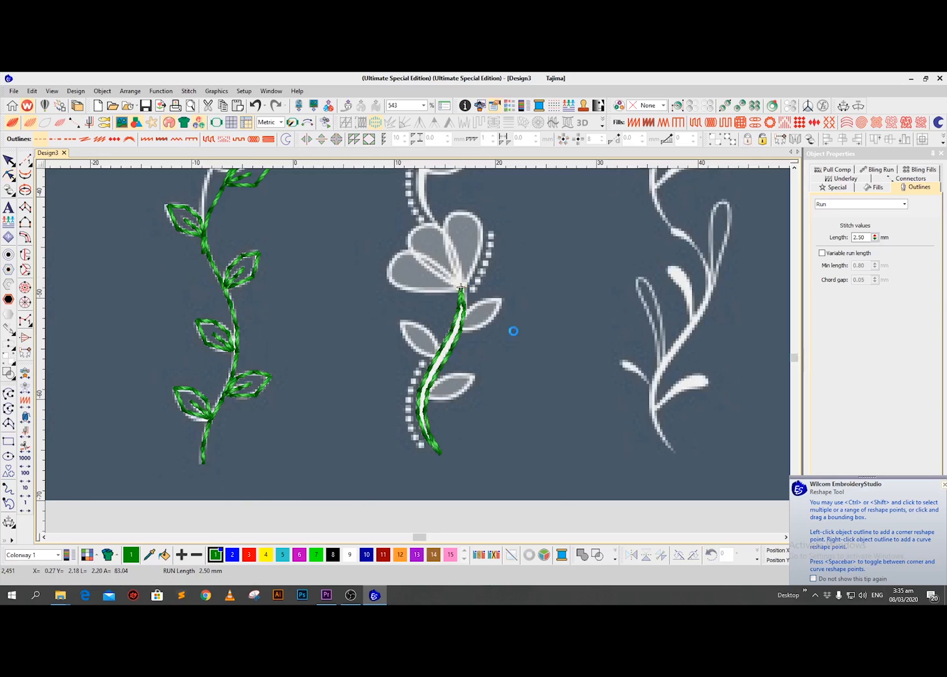
{"action": "key", "text": "z"}
{"action": "key", "text": "r"}
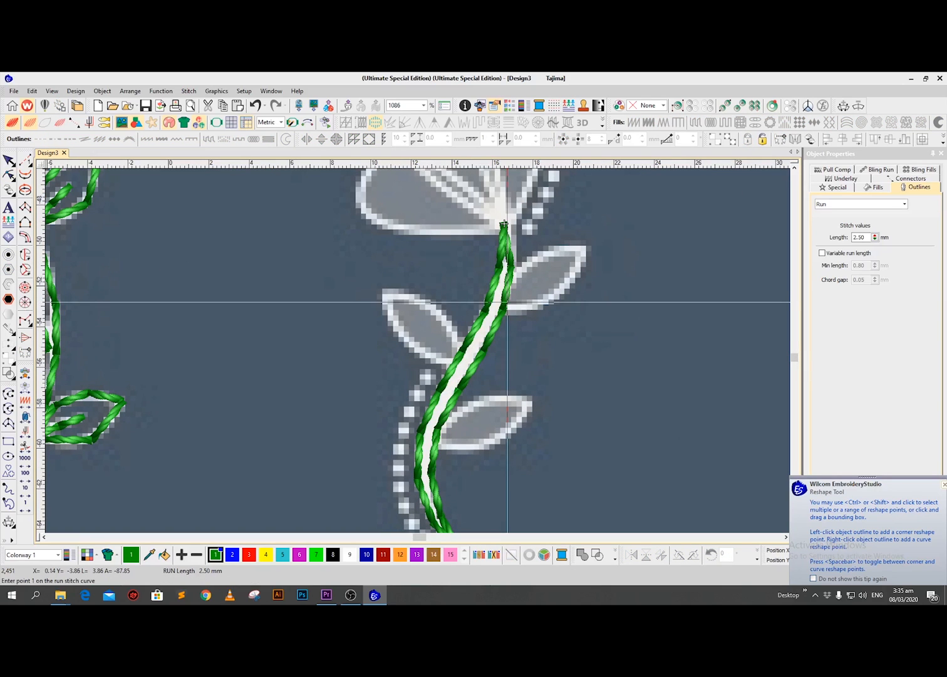
{"action": "left_click", "coordinate": [508, 302]}
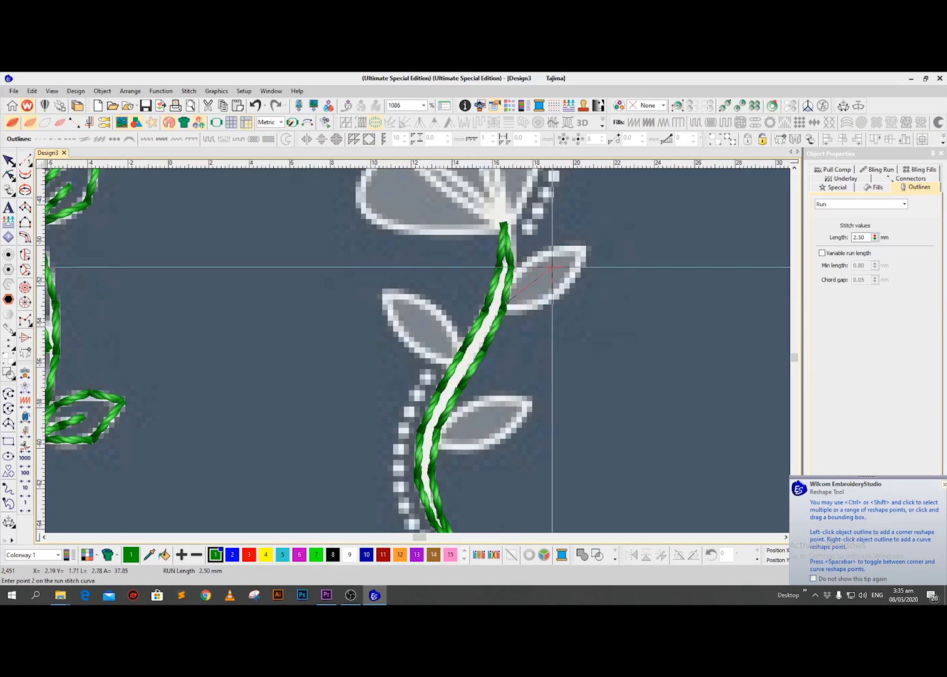
{"action": "left_click", "coordinate": [532, 261]}
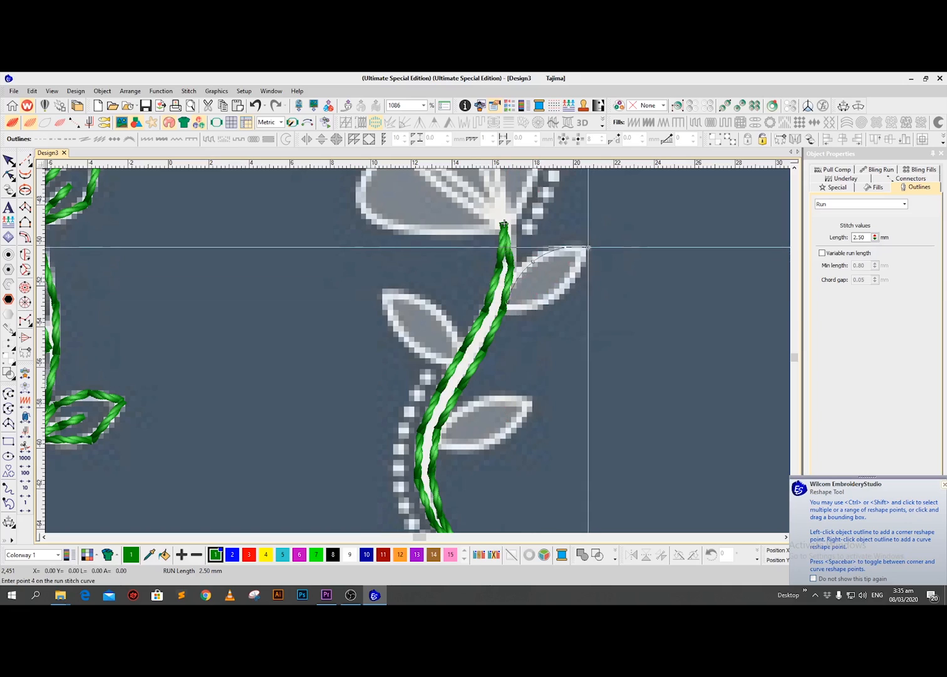
{"action": "key", "text": "Escape"}
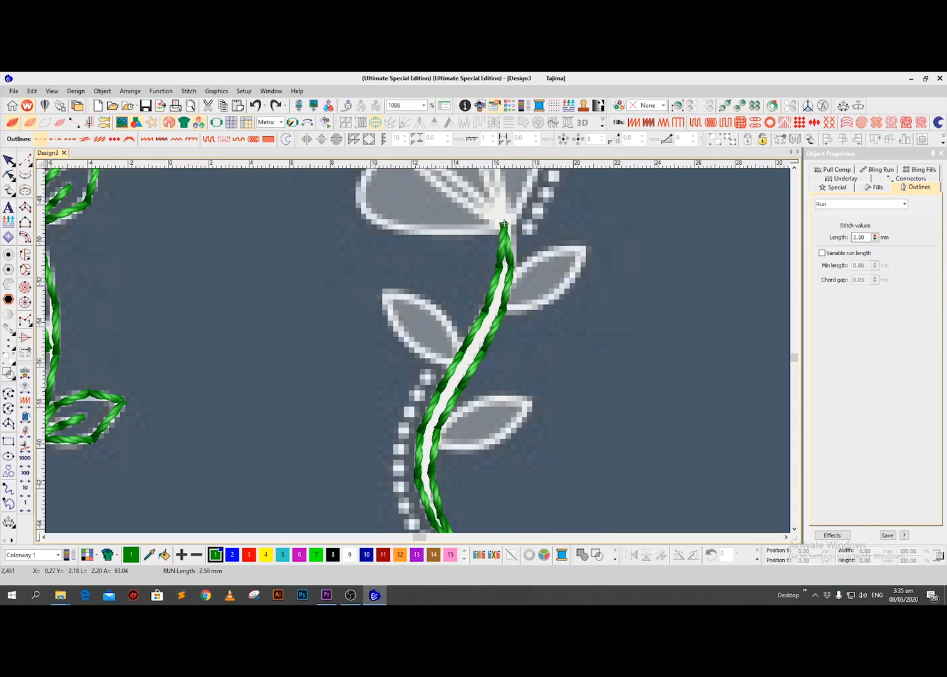
- Outline the leaf just below the flower with a closed 2.50 mm run stitch, starting and ending at the stem
{"action": "key", "text": "r"}
{"action": "left_click", "coordinate": [506, 308]}
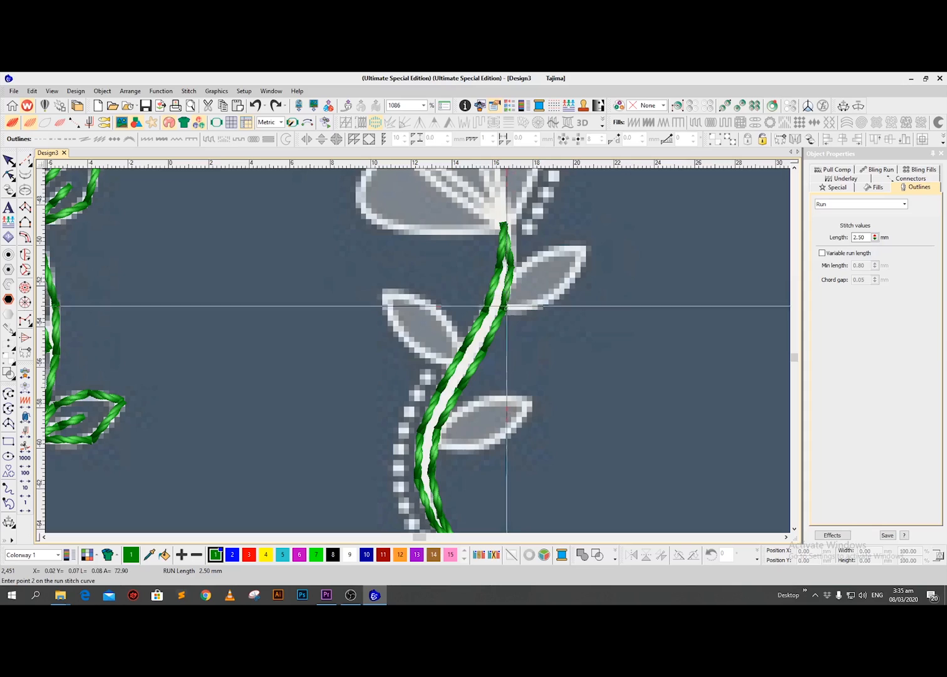
{"action": "left_click", "coordinate": [532, 258]}
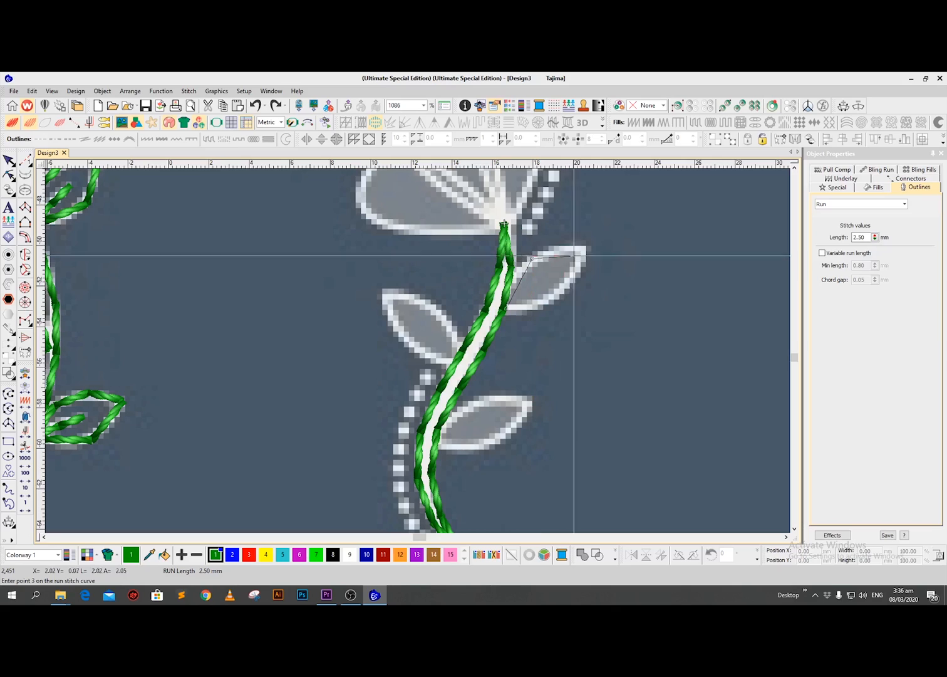
{"action": "left_click", "coordinate": [588, 248]}
{"action": "left_click", "coordinate": [557, 296]}
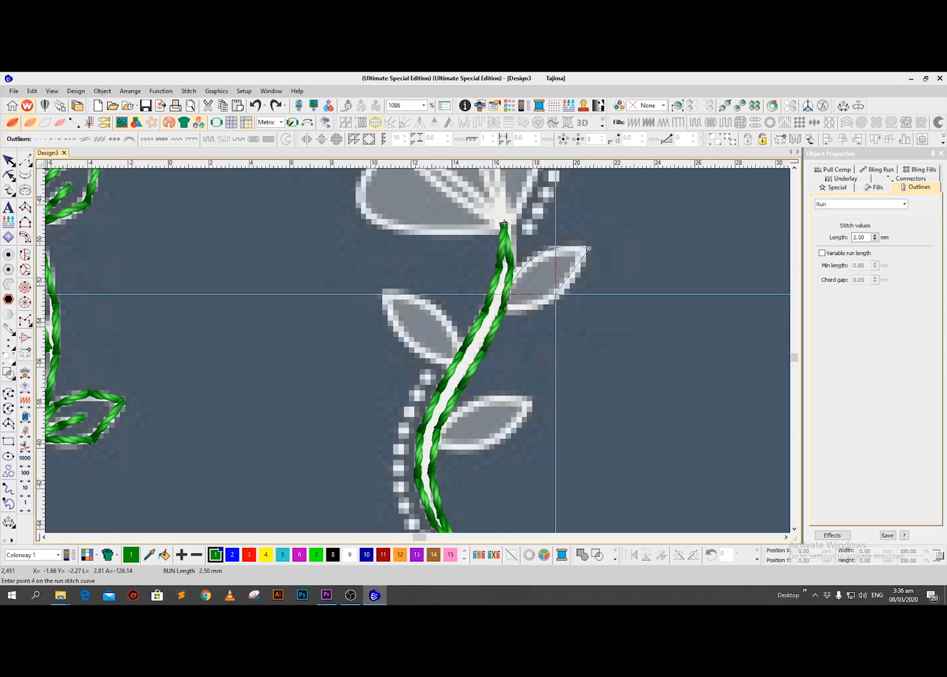
{"action": "left_click", "coordinate": [506, 308]}
{"action": "key", "text": "Return"}
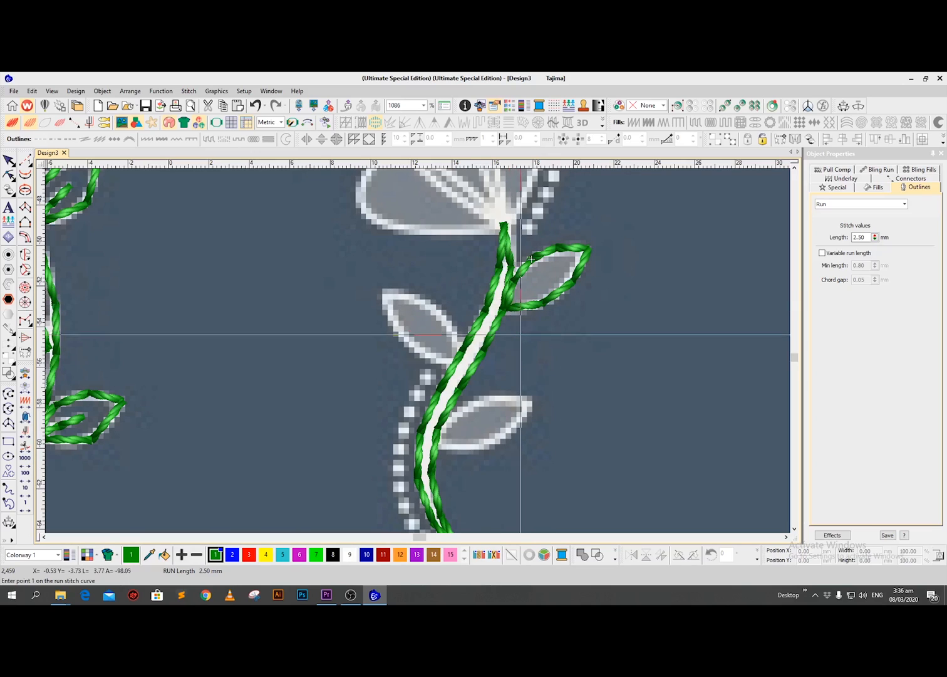
- Copy the outlined leaf onto the lowest leaf of the stem and adjust its shape to fit the artwork
{"action": "key", "text": "Escape"}
{"action": "left_click", "coordinate": [557, 298]}
{"action": "left_click_drag", "start_coordinate": [557, 298], "coordinate": [508, 429]}
{"action": "left_click_drag", "start_coordinate": [495, 387], "coordinate": [463, 401]}
{"action": "mouse_move", "coordinate": [522, 387]}
{"action": "left_mouse_down"}
{"action": "mouse_move", "coordinate": [543, 405]}
{"action": "mouse_move", "coordinate": [515, 403]}
{"action": "mouse_move", "coordinate": [522, 412]}
{"action": "left_mouse_up"}
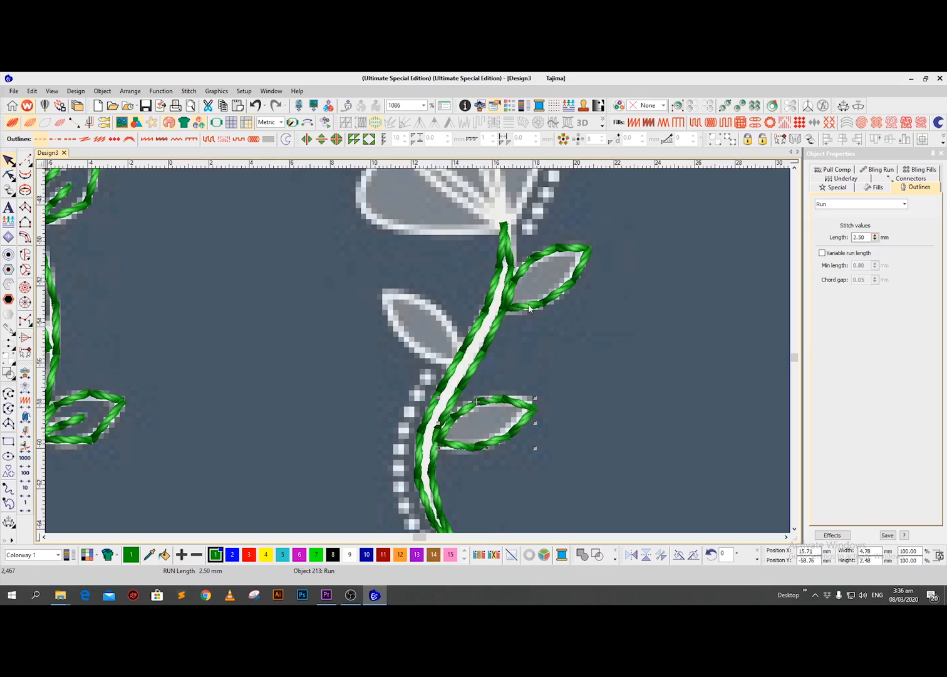
- Copy the leaf outline onto the leaf on the opposite side of the stem and transform it to match the artwork
{"action": "left_click_drag", "start_coordinate": [522, 311], "coordinate": [405, 336]}
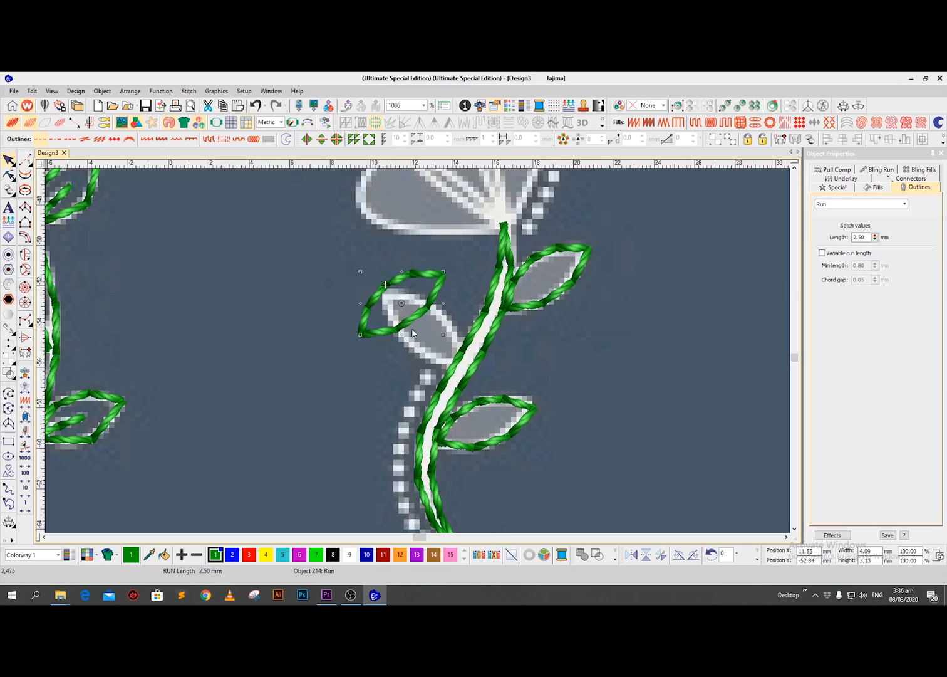
{"action": "left_click_drag", "start_coordinate": [444, 273], "coordinate": [452, 332]}
{"action": "left_click", "coordinate": [581, 388]}
- Draw a run-stitch circle about 1.08 mm wide with a 0.50 mm stitch length over the lowest dot beside the stem
{"action": "key", "text": "shift+z"}
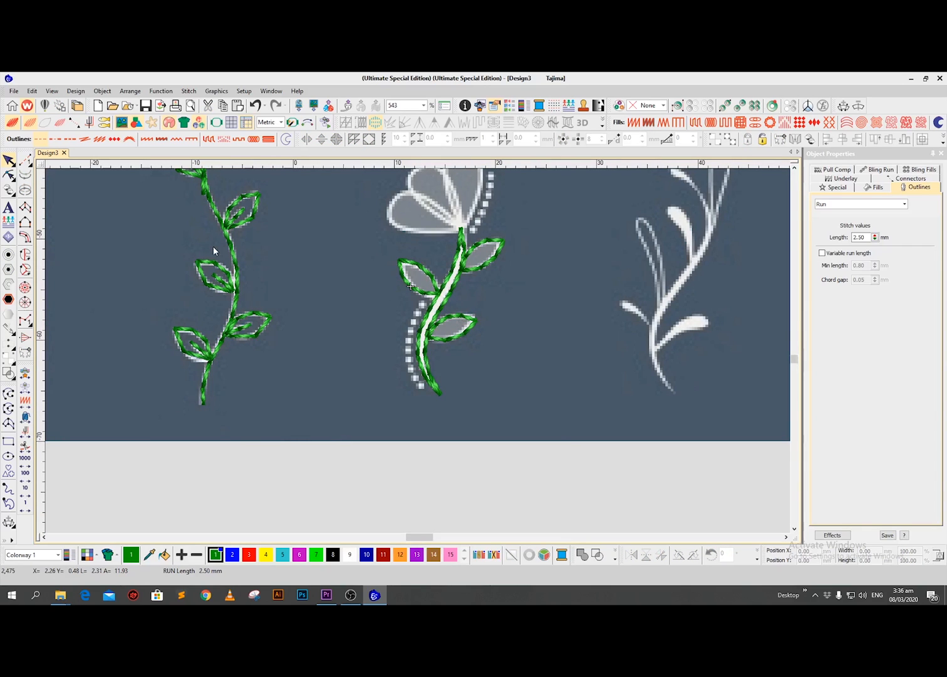
{"action": "key", "text": "z"}
{"action": "scroll", "coordinate": [443, 309], "scroll_direction": "up", "scroll_amount": 3}
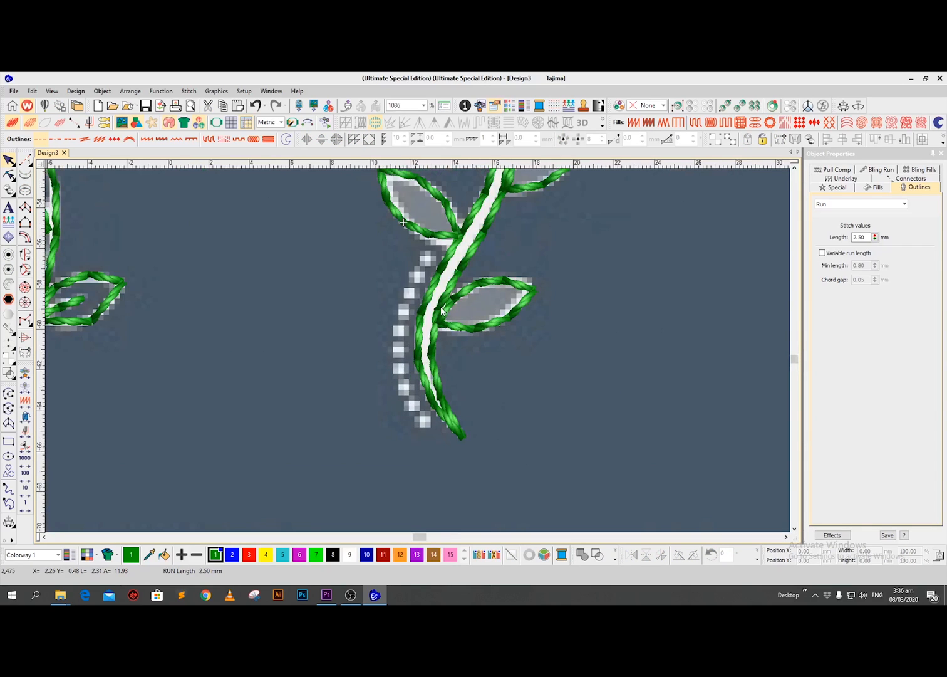
{"action": "scroll", "coordinate": [443, 309], "scroll_direction": "down", "scroll_amount": 2}
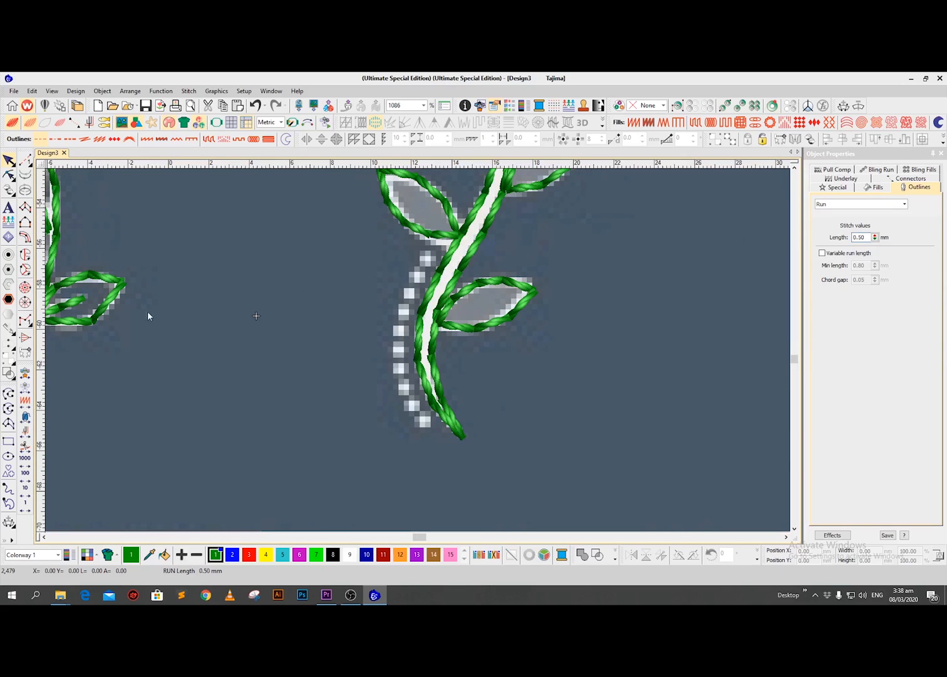
{"action": "left_click", "coordinate": [8, 456]}
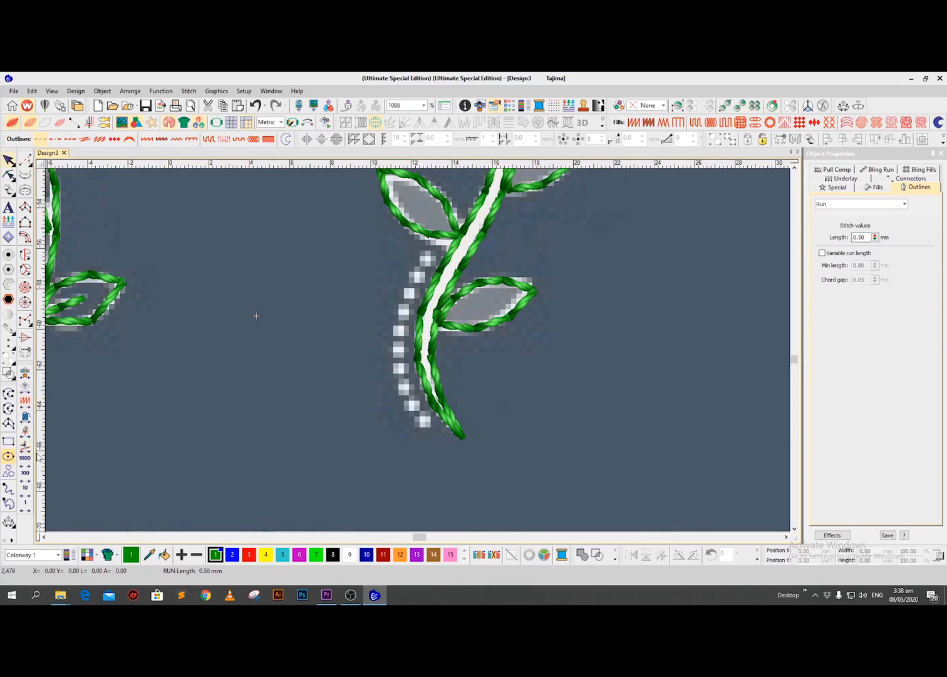
{"action": "left_click", "coordinate": [425, 420]}
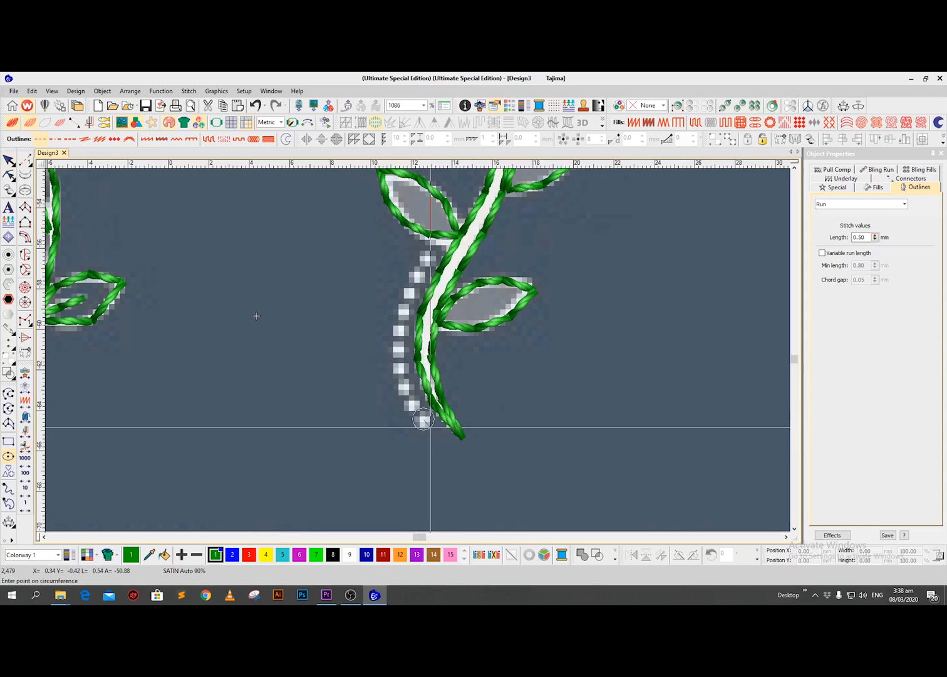
{"action": "left_click", "coordinate": [414, 413]}
{"action": "scroll", "coordinate": [414, 412], "scroll_direction": "up", "scroll_amount": 1}
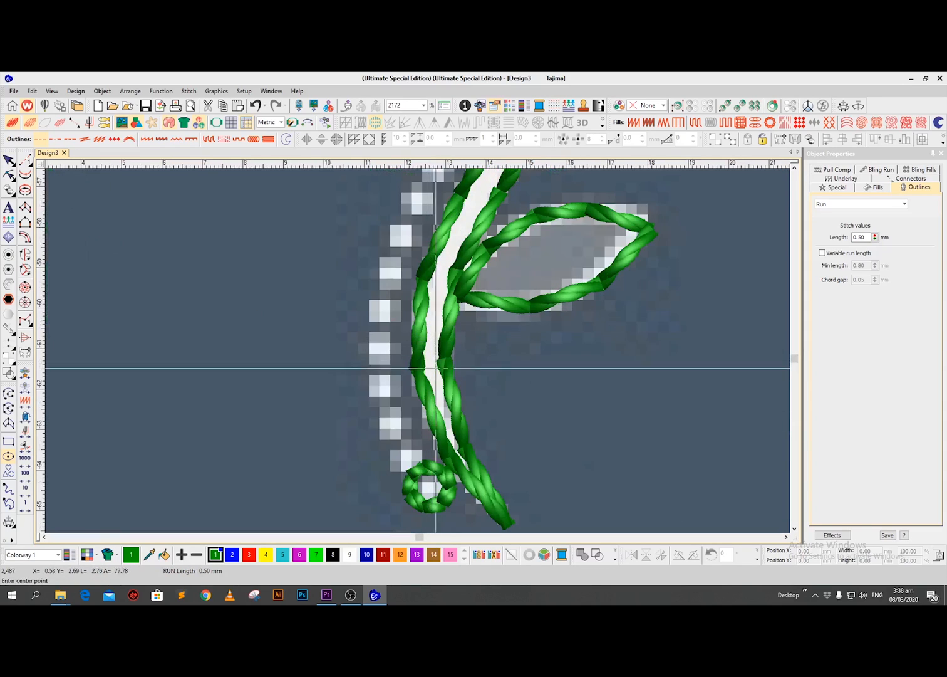
{"action": "left_click", "coordinate": [440, 367]}
{"action": "left_click_drag", "start_coordinate": [440, 367], "coordinate": [446, 363]}
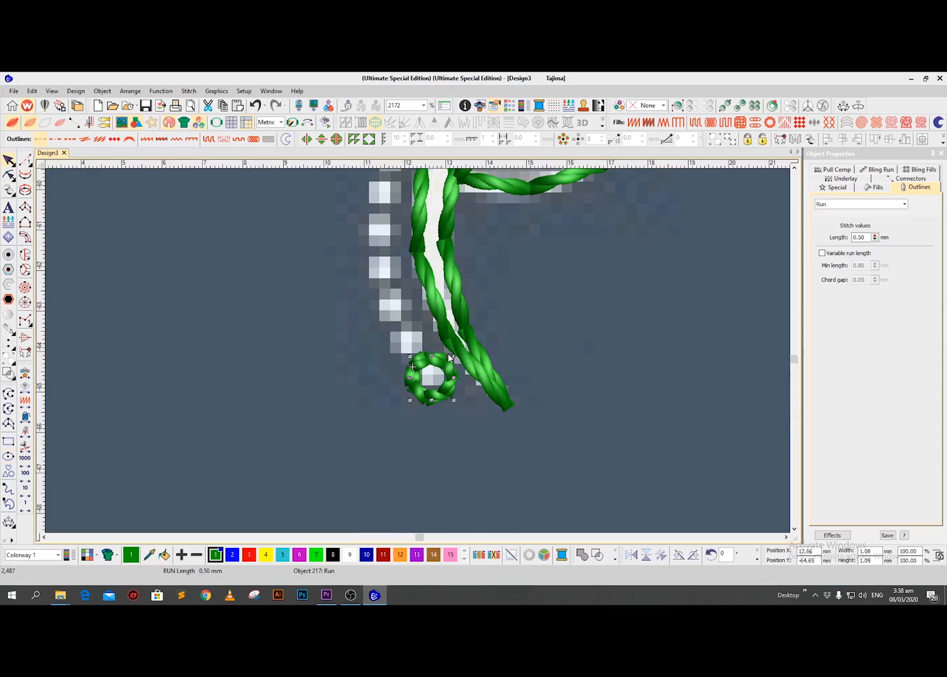
- Copy the dot circle upward along the dotted row beside the stem, with the copies reduced to about 0.92 mm wide
{"action": "left_click_drag", "start_coordinate": [452, 357], "coordinate": [414, 339]}
{"action": "scroll", "coordinate": [455, 399], "scroll_direction": "up", "scroll_amount": 1}
{"action": "left_click_drag", "start_coordinate": [415, 389], "coordinate": [401, 345]}
{"action": "scroll", "coordinate": [398, 406], "scroll_direction": "up", "scroll_amount": 1}
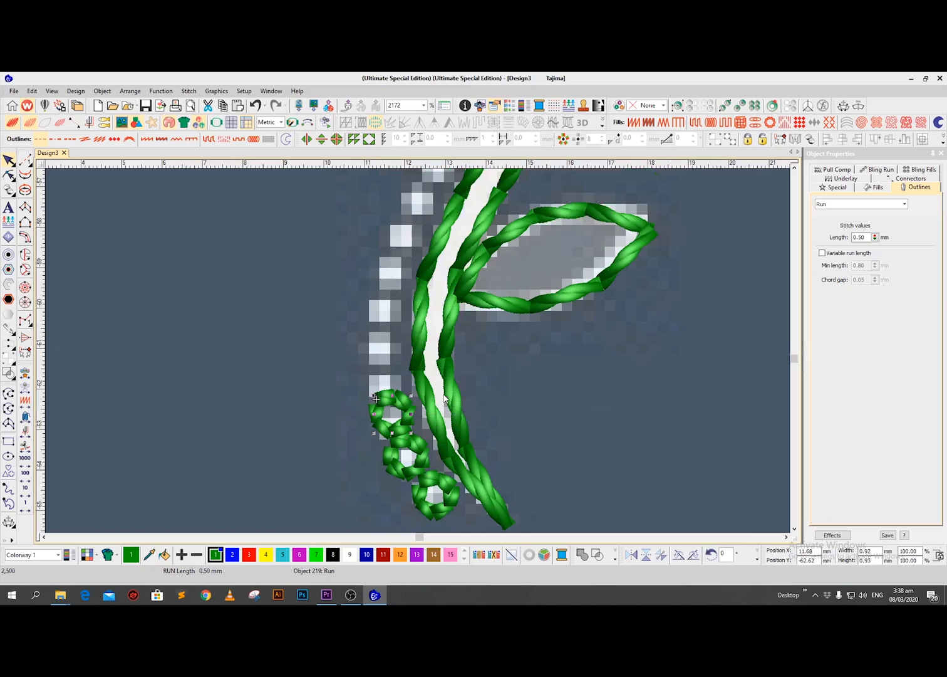
{"action": "left_click_drag", "start_coordinate": [401, 406], "coordinate": [389, 344]}
{"action": "scroll", "coordinate": [437, 408], "scroll_direction": "up", "scroll_amount": 1}
{"action": "left_click_drag", "start_coordinate": [388, 408], "coordinate": [398, 358]}
{"action": "scroll", "coordinate": [392, 383], "scroll_direction": "up", "scroll_amount": 4}
{"action": "scroll", "coordinate": [384, 412], "scroll_direction": "down", "scroll_amount": 3}
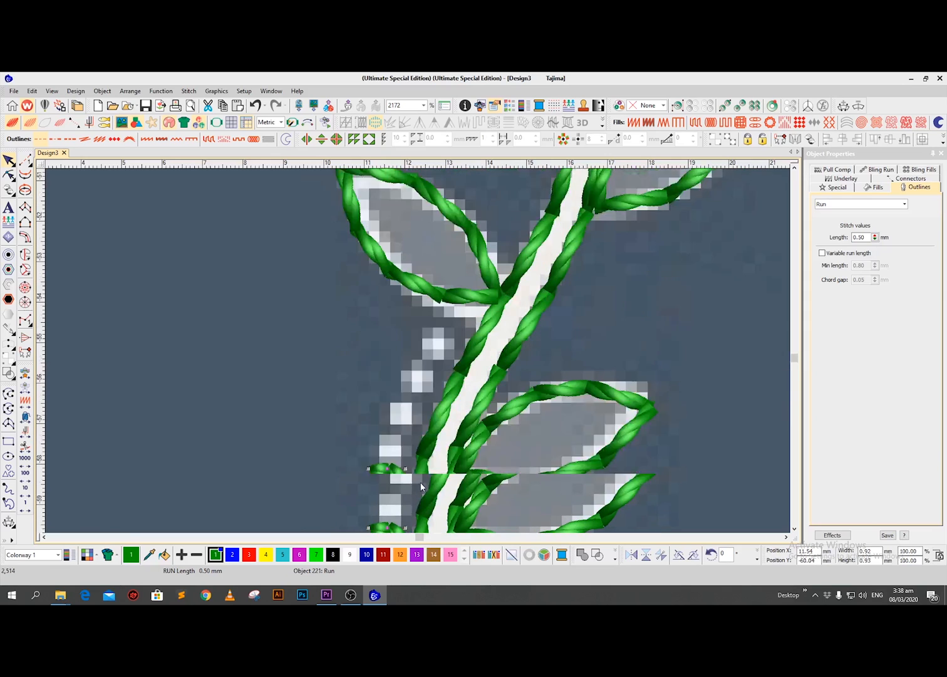
{"action": "left_click_drag", "start_coordinate": [398, 411], "coordinate": [408, 357]}
{"action": "left_click_drag", "start_coordinate": [421, 363], "coordinate": [428, 307]}
{"action": "scroll", "coordinate": [529, 424], "scroll_direction": "down", "scroll_amount": 3}
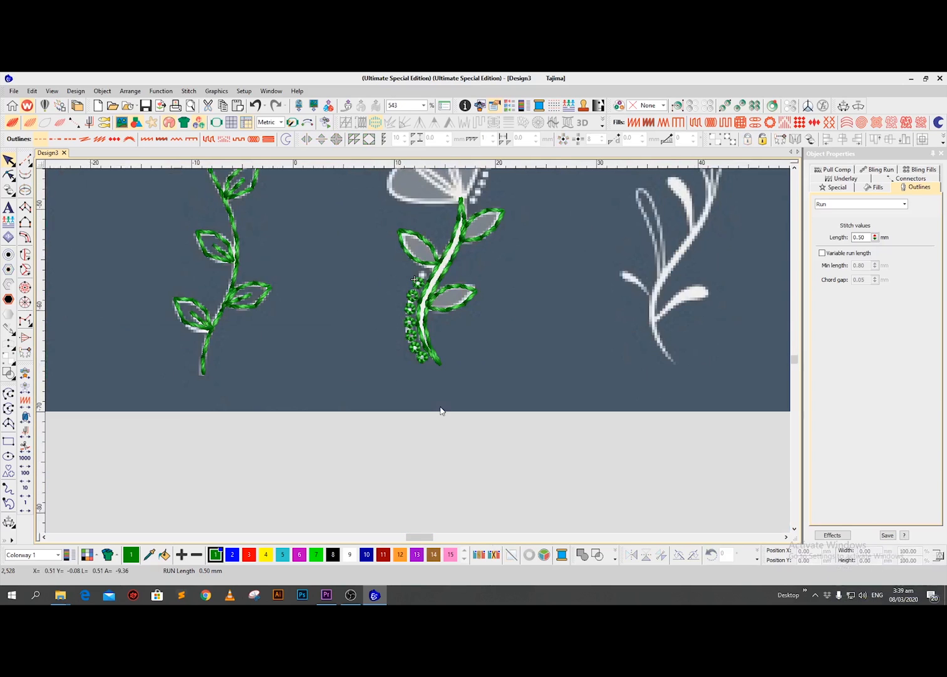
{"action": "key", "text": "d"}
{"action": "scroll", "coordinate": [450, 408], "scroll_direction": "up", "scroll_amount": 1}
{"action": "key", "text": "d"}
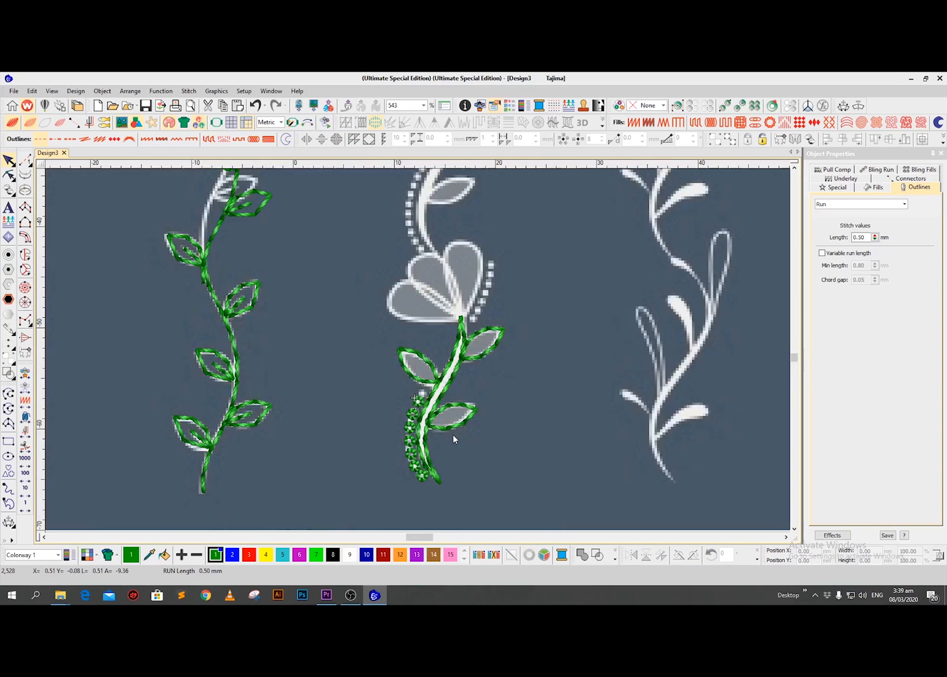
{"action": "scroll", "coordinate": [418, 293], "scroll_direction": "up", "scroll_amount": 1}
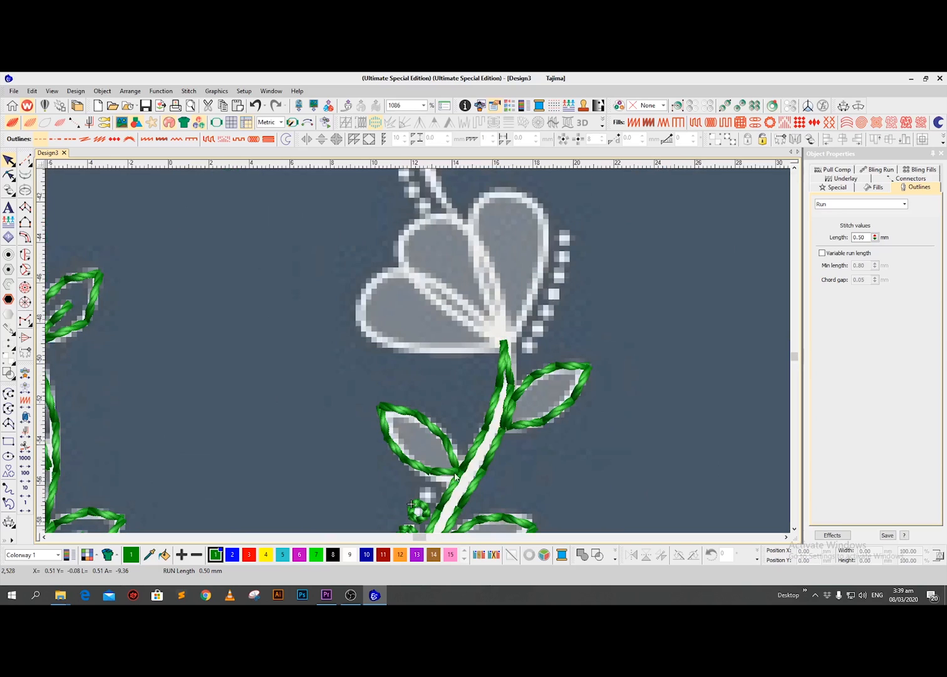
{"action": "left_click_drag", "start_coordinate": [428, 505], "coordinate": [536, 344]}
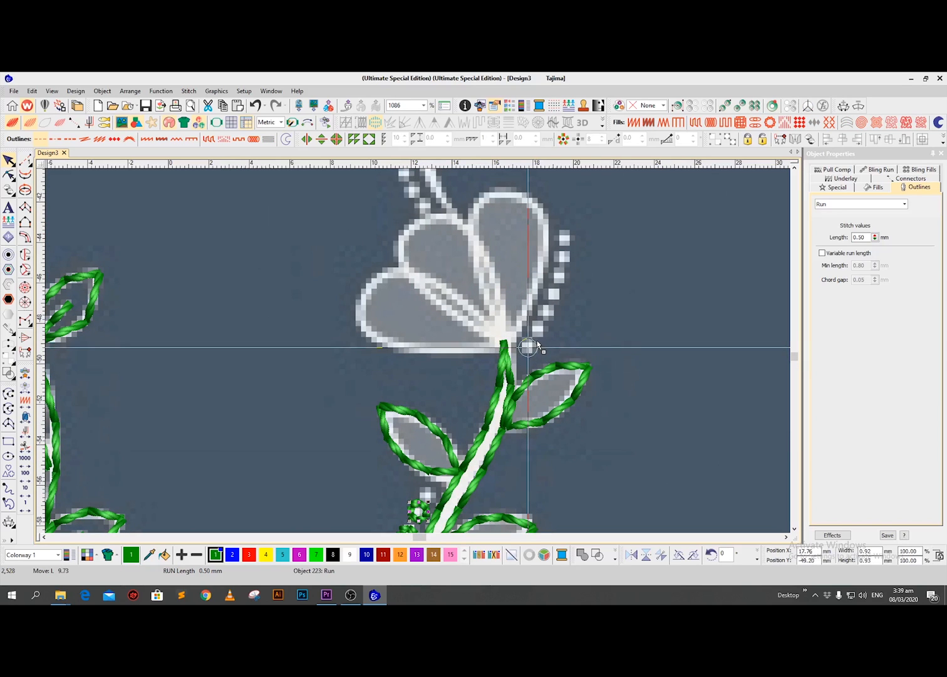
{"action": "key", "text": "Escape"}
- Outline the flower's middle petal with a closed run stitch starting and ending at the stem's upper end, and set its stitch length to 1.00 mm
{"action": "scroll", "coordinate": [519, 349], "scroll_direction": "down", "scroll_amount": 2}
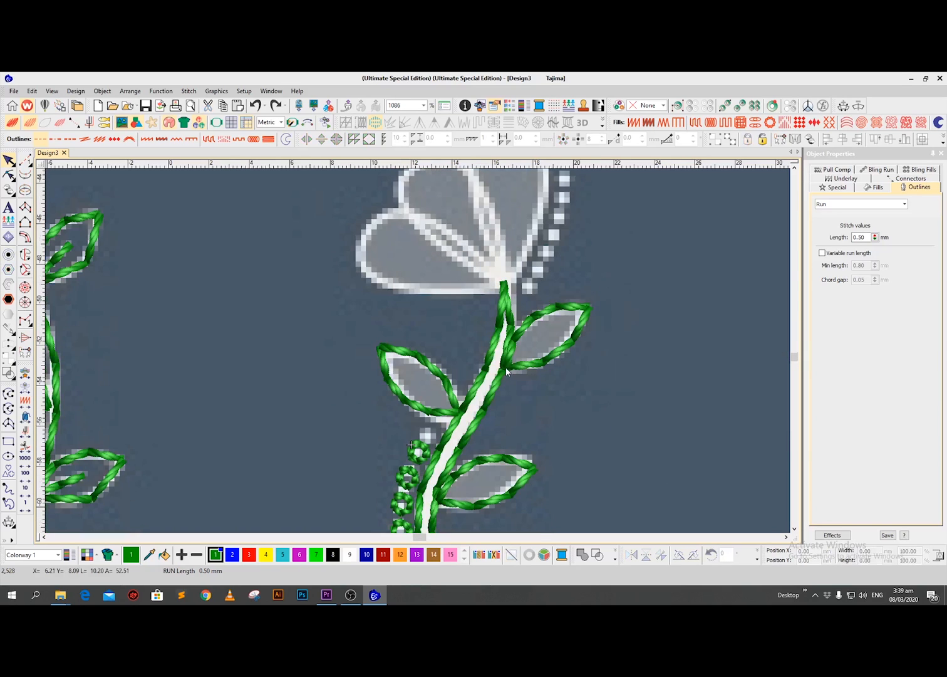
{"action": "scroll", "coordinate": [658, 346], "scroll_direction": "up", "scroll_amount": 4}
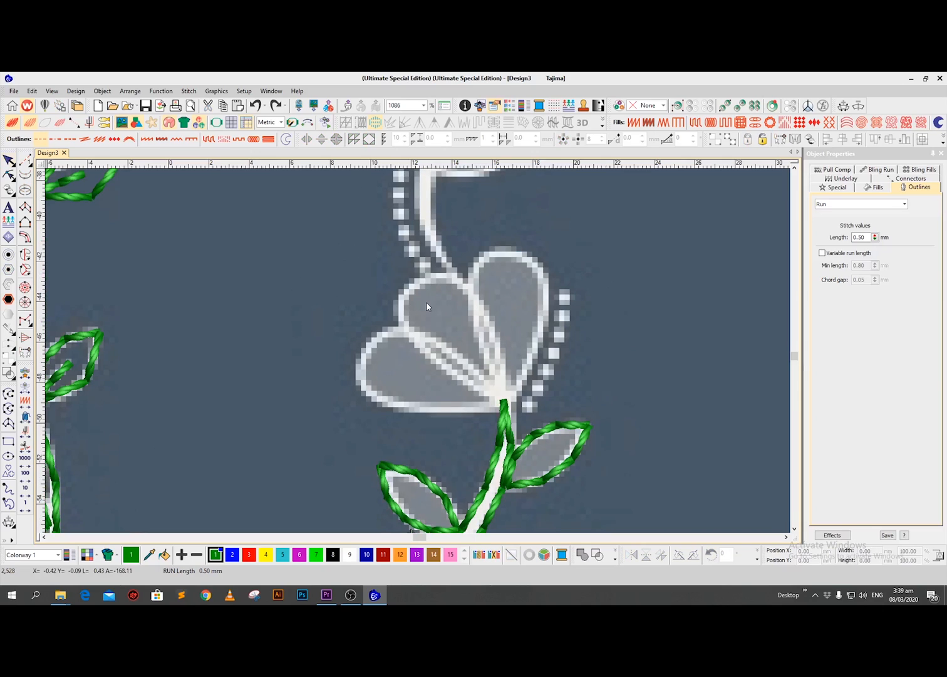
{"action": "key", "text": "space"}
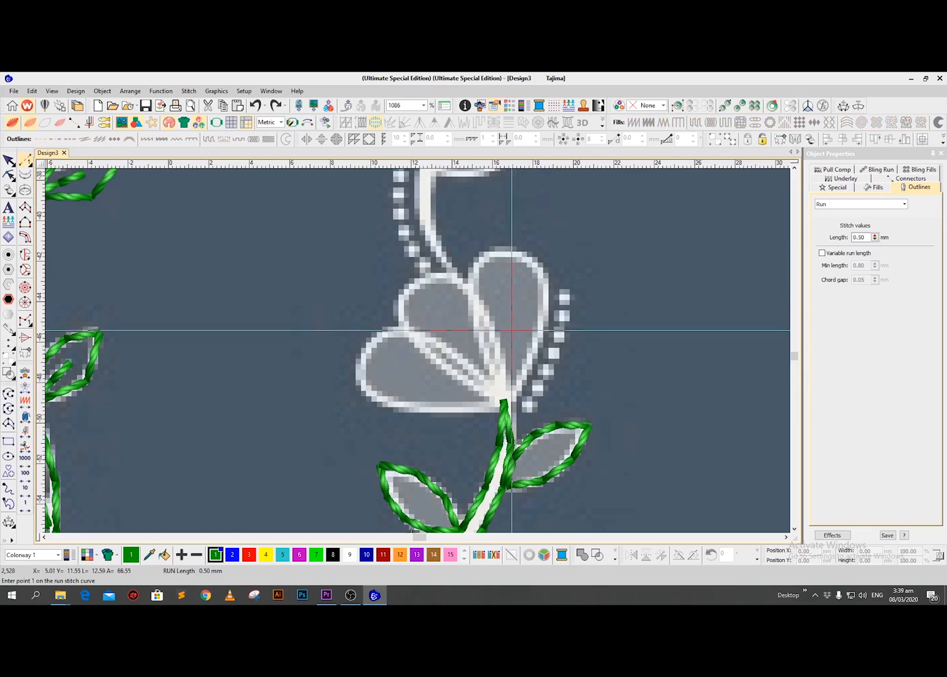
{"action": "left_click", "coordinate": [504, 400]}
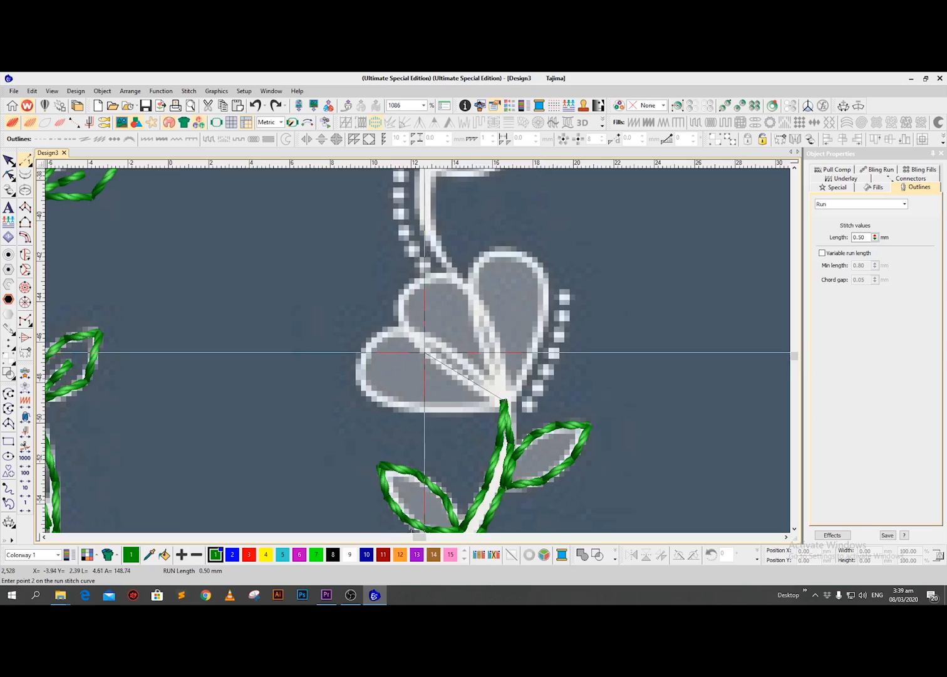
{"action": "left_click", "coordinate": [425, 352]}
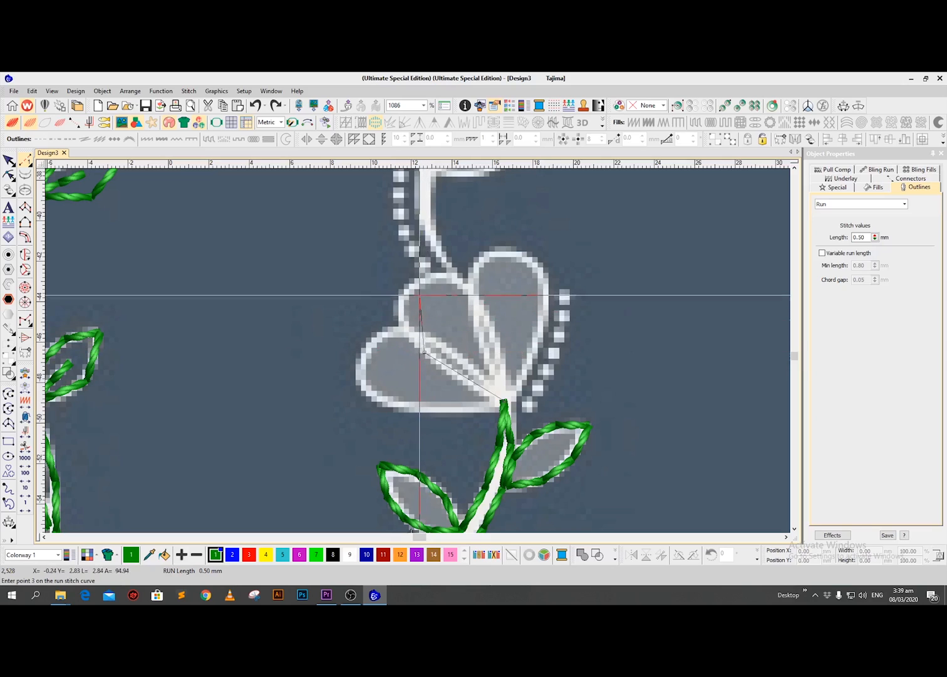
{"action": "left_click", "coordinate": [414, 283]}
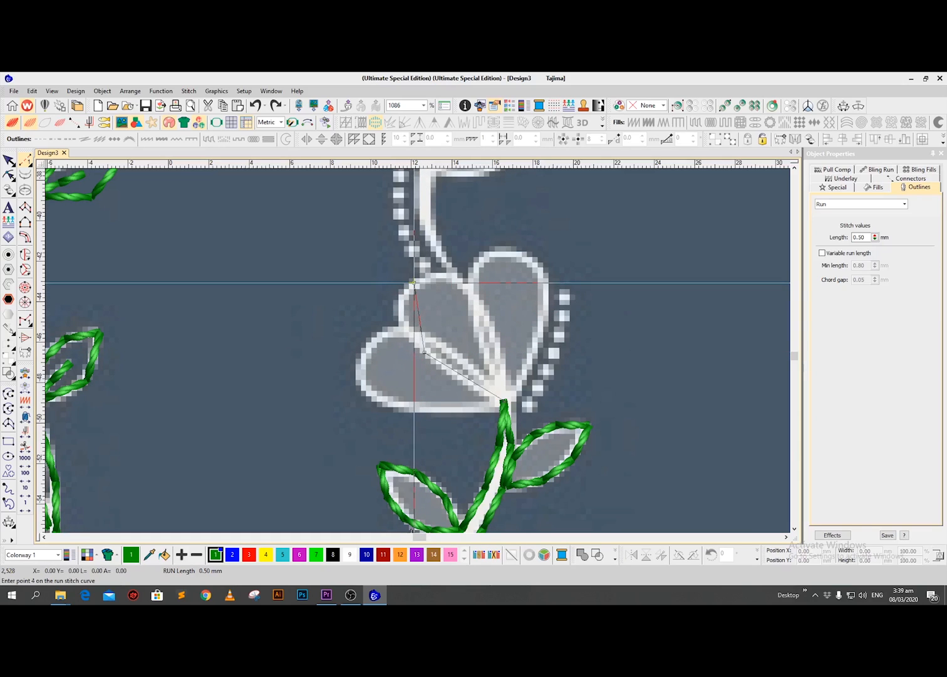
{"action": "left_click", "coordinate": [473, 298]}
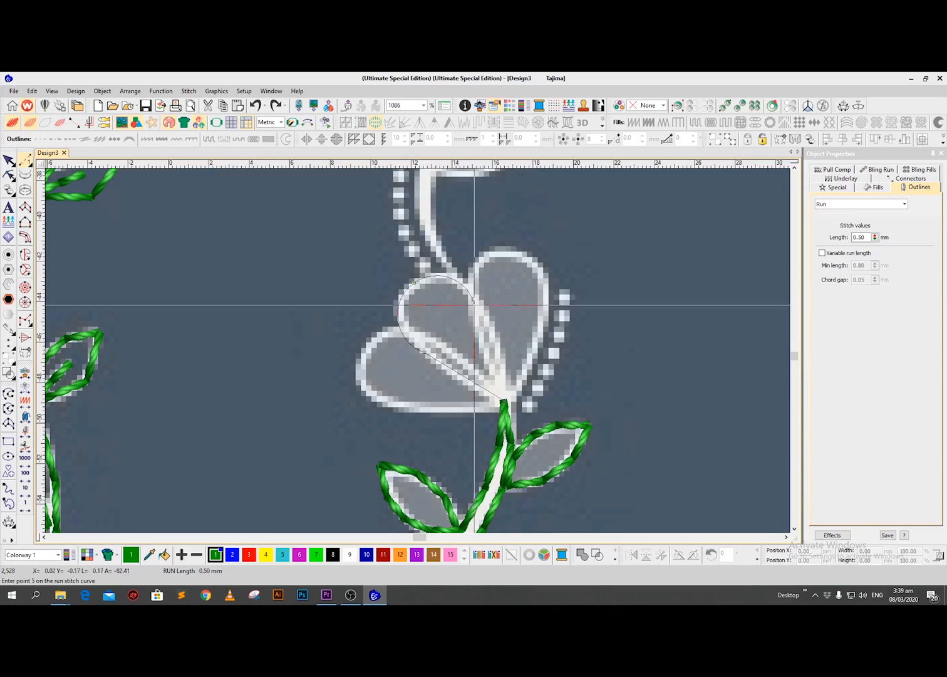
{"action": "left_click", "coordinate": [504, 399]}
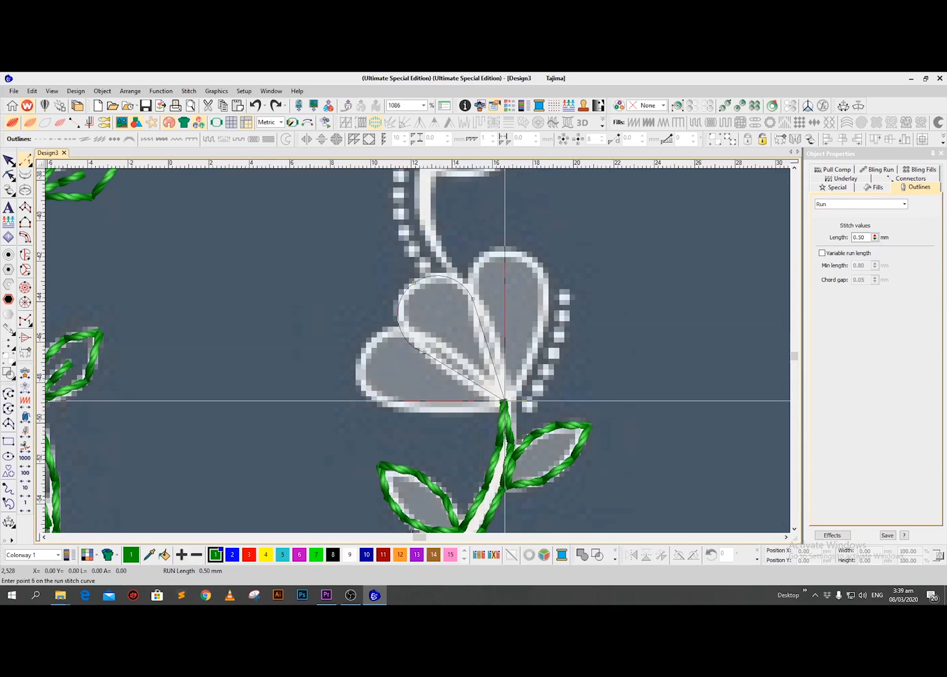
{"action": "key", "text": "Return"}
{"action": "key", "text": "Escape"}
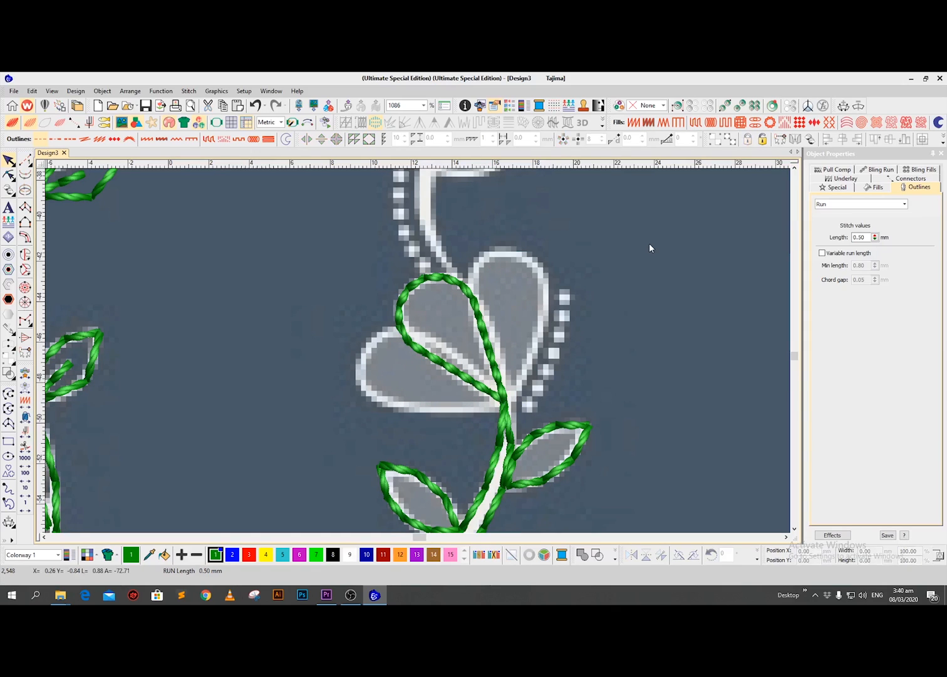
{"action": "left_click", "coordinate": [476, 302]}
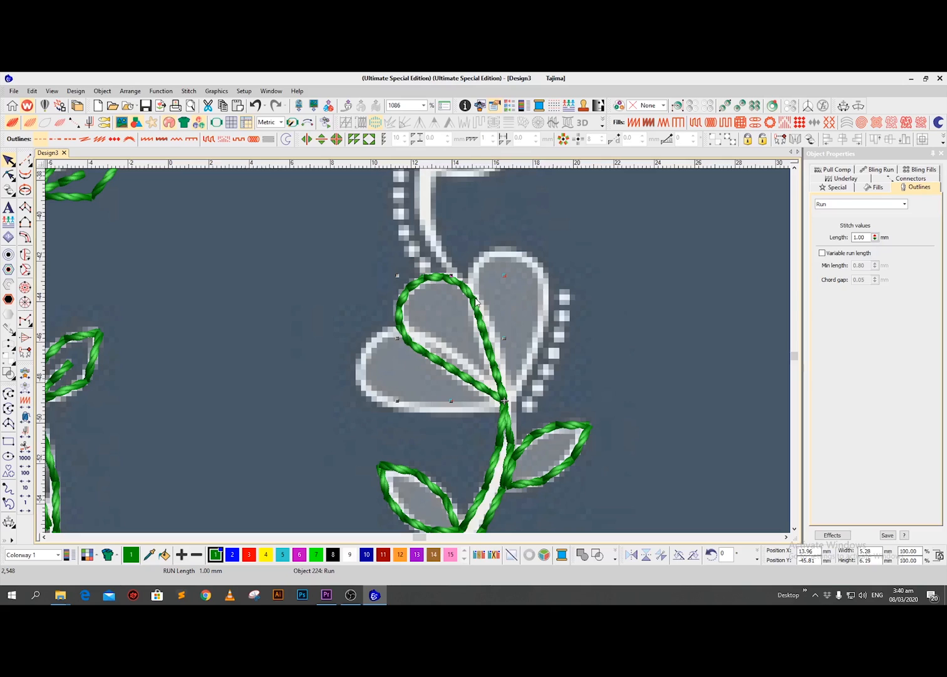
- Copy the middle petal onto the petal beside the dotted row, rotating it about the stem's upper end
{"action": "left_click", "coordinate": [476, 317]}
{"action": "left_click_drag", "start_coordinate": [450, 337], "coordinate": [504, 400]}
{"action": "left_click_drag", "start_coordinate": [504, 274], "coordinate": [597, 293]}
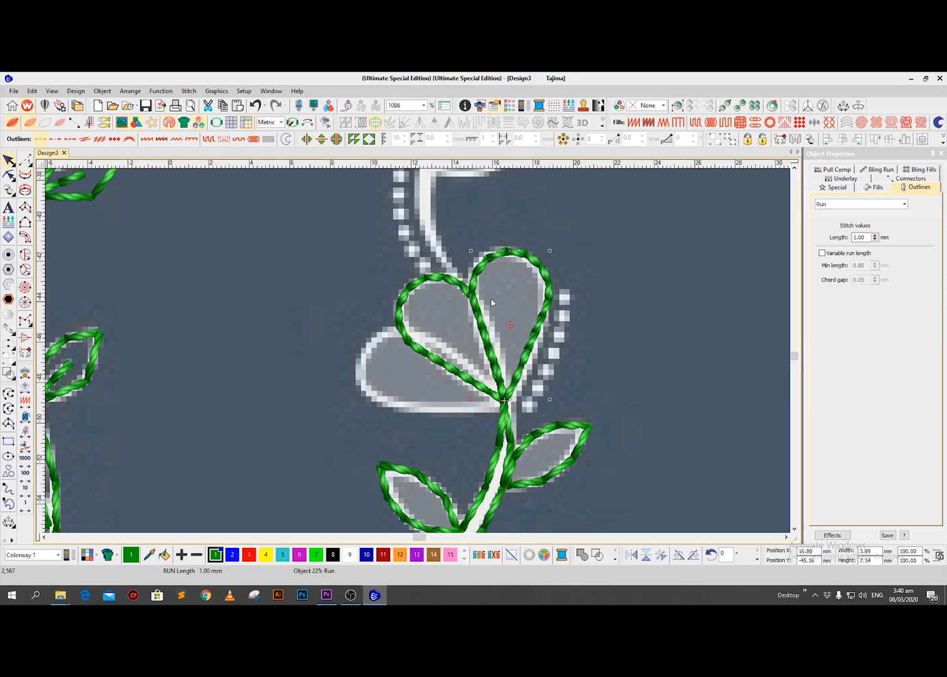
- Copy the middle petal onto the flower's lowest petal, rotating it about the stem's upper end, and check the result with the artwork hidden
{"action": "left_click", "coordinate": [437, 282]}
{"action": "left_click_drag", "start_coordinate": [450, 338], "coordinate": [505, 401]}
{"action": "left_click_drag", "start_coordinate": [398, 276], "coordinate": [364, 378]}
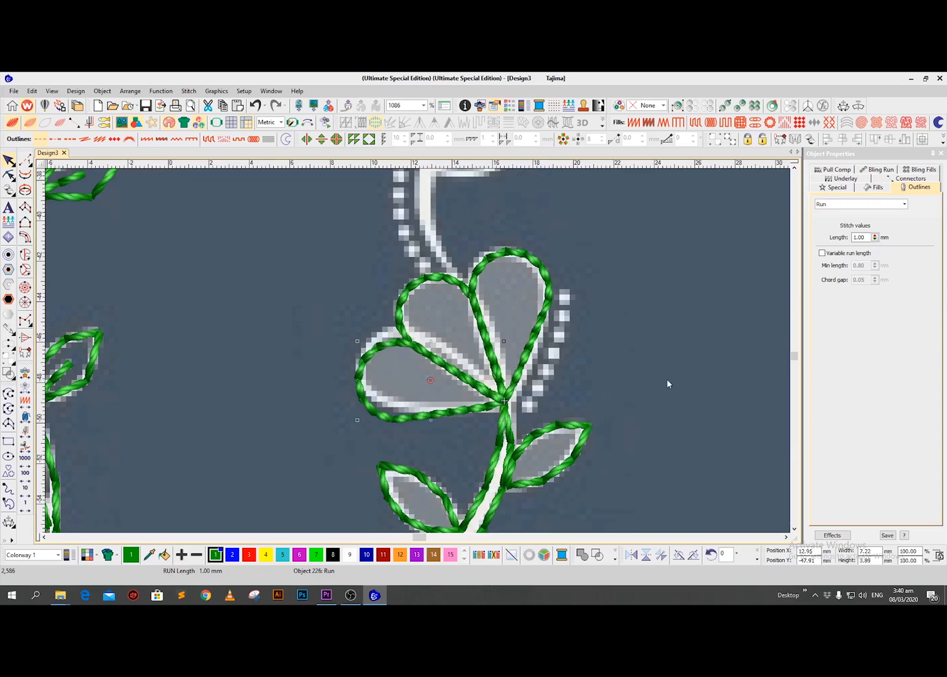
{"action": "key", "text": "d"}
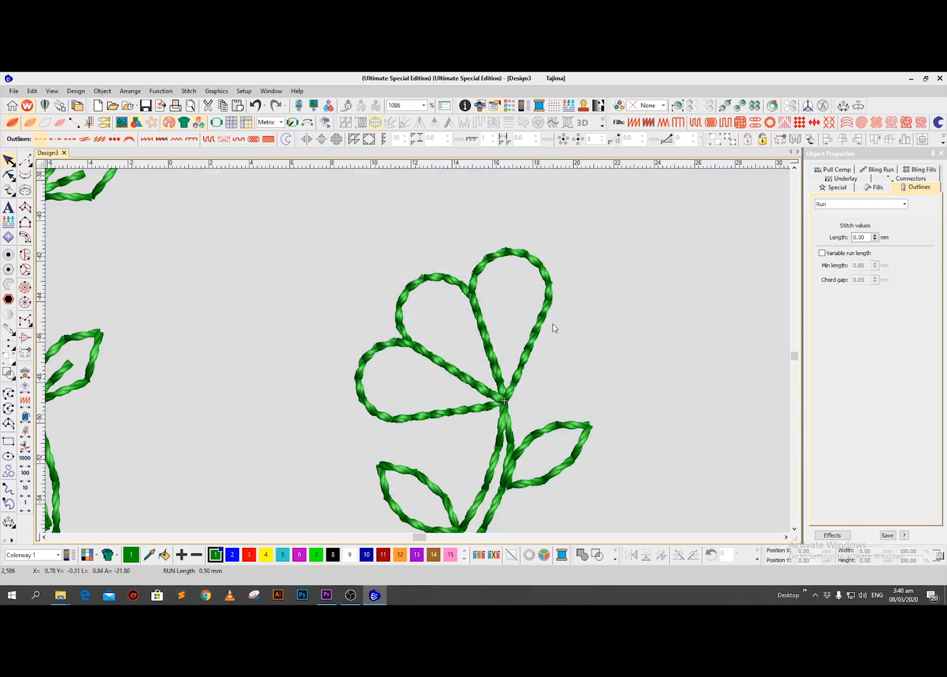
{"action": "key", "text": "d"}
- Copy a dot circle from beside the stem onto the dotted row next to the flower, repeating it for each dot
{"action": "key", "text": "shift+z"}
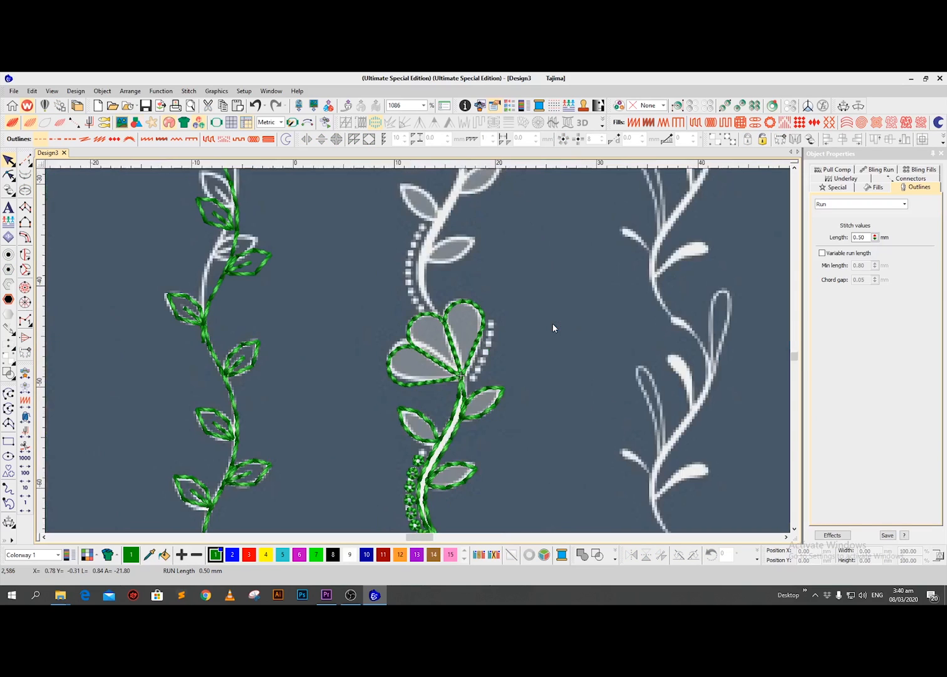
{"action": "scroll", "coordinate": [547, 351], "scroll_direction": "down", "scroll_amount": 4}
{"action": "key", "text": "z"}
{"action": "scroll", "coordinate": [514, 332], "scroll_direction": "up", "scroll_amount": 7}
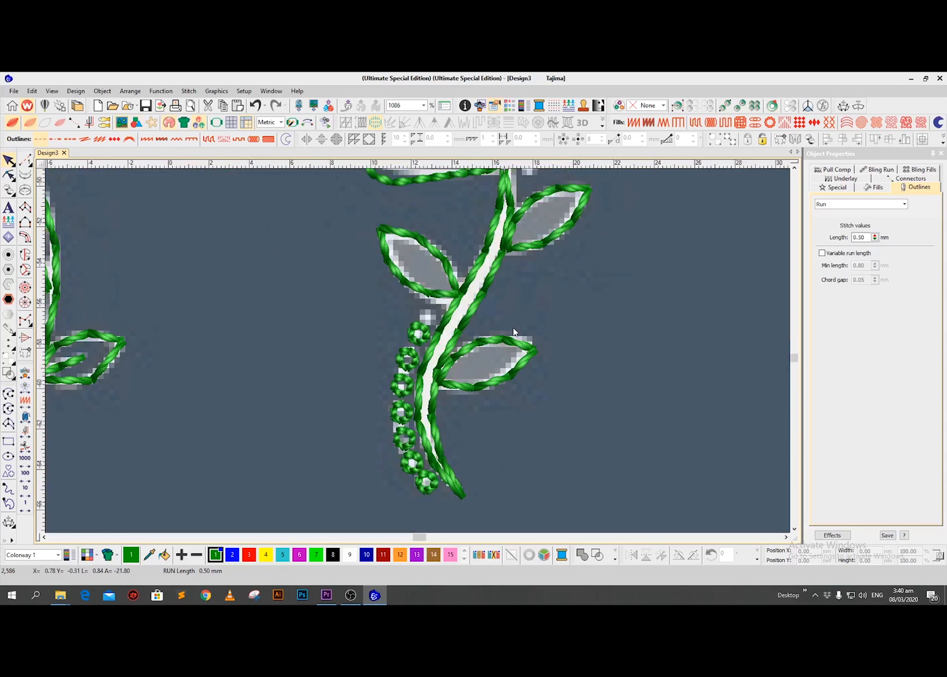
{"action": "left_click_drag", "start_coordinate": [423, 509], "coordinate": [556, 305]}
{"action": "scroll", "coordinate": [587, 350], "scroll_direction": "up", "scroll_amount": 1}
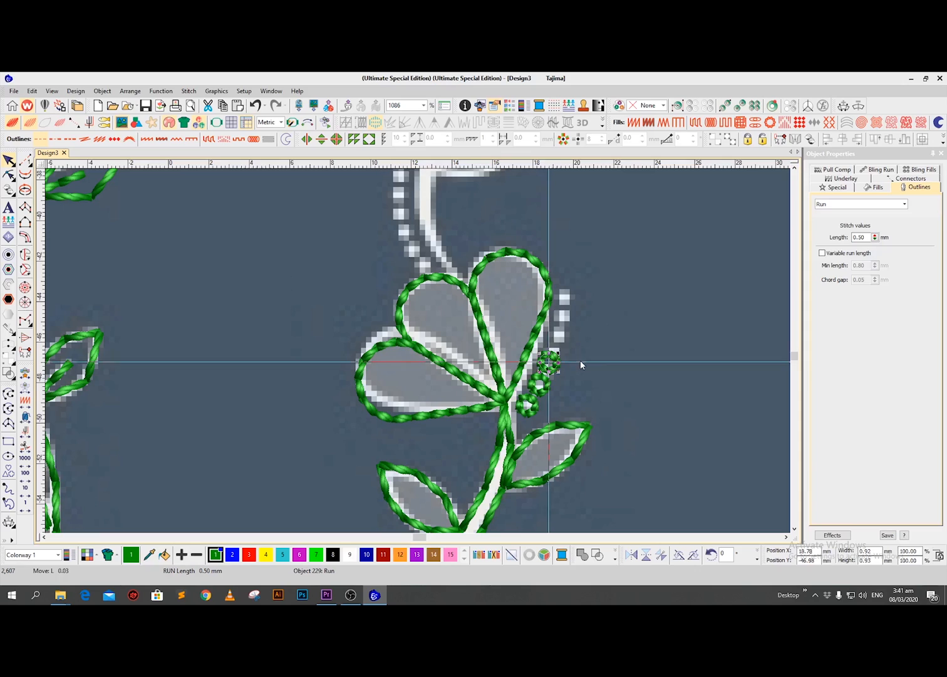
{"action": "left_click_drag", "start_coordinate": [555, 353], "coordinate": [571, 306]}
- Group the flower, stem, leaves and dots of the lowest repeat into one object with the background artwork hidden
{"action": "scroll", "coordinate": [640, 342], "scroll_direction": "down", "scroll_amount": 5}
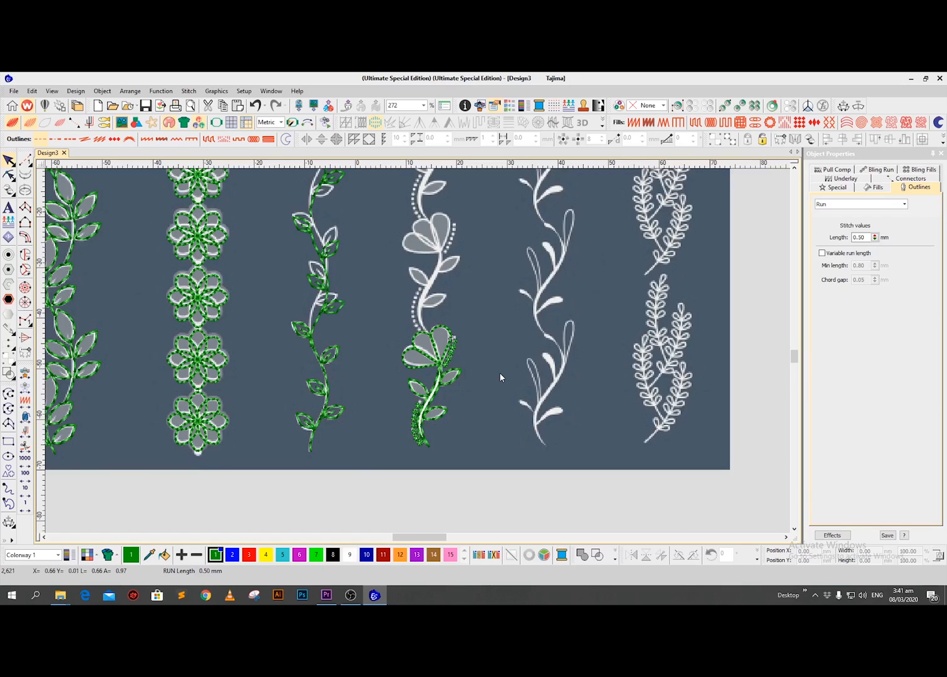
{"action": "key", "text": "d"}
{"action": "left_click_drag", "start_coordinate": [480, 309], "coordinate": [371, 489]}
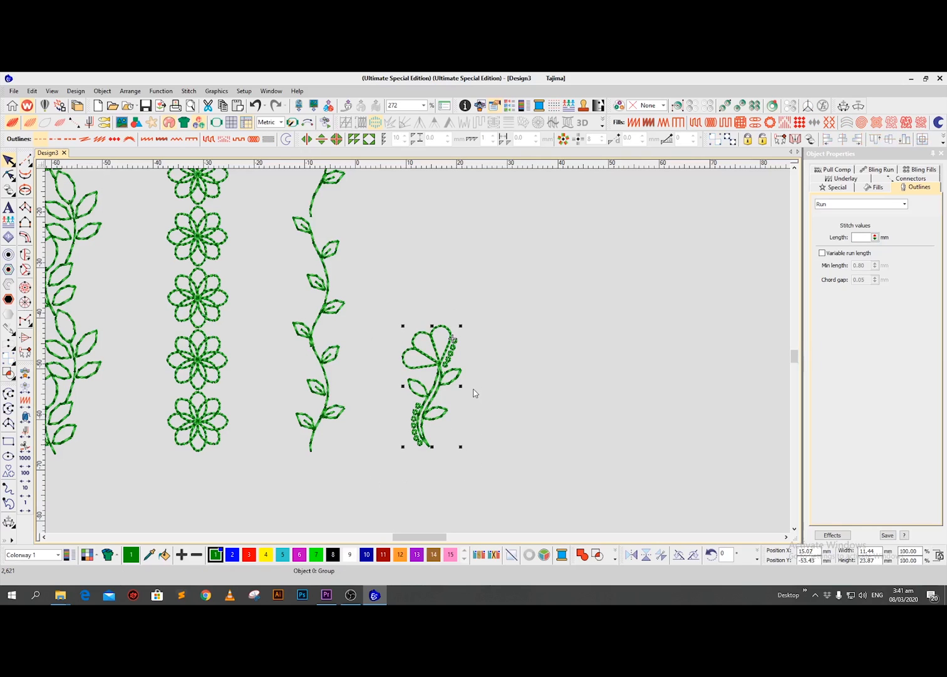
{"action": "left_click", "coordinate": [534, 344]}
{"action": "key", "text": "d"}
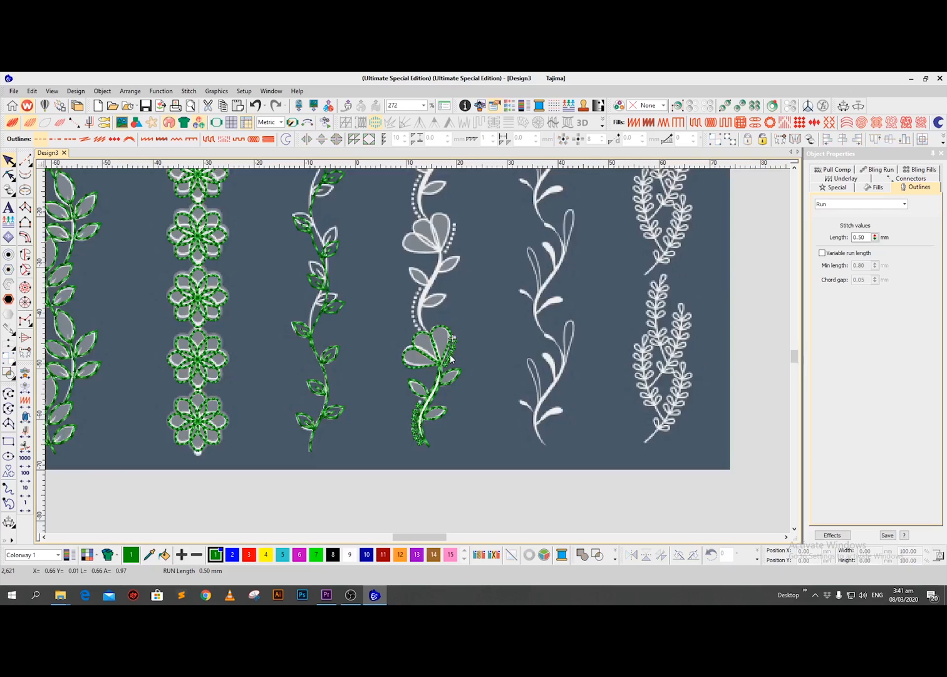
- Copy the grouped flower motif onto the next two repeats above it, aligned with the artwork
{"action": "left_click_drag", "start_coordinate": [442, 370], "coordinate": [431, 249]}
{"action": "scroll", "coordinate": [531, 376], "scroll_direction": "up", "scroll_amount": 3}
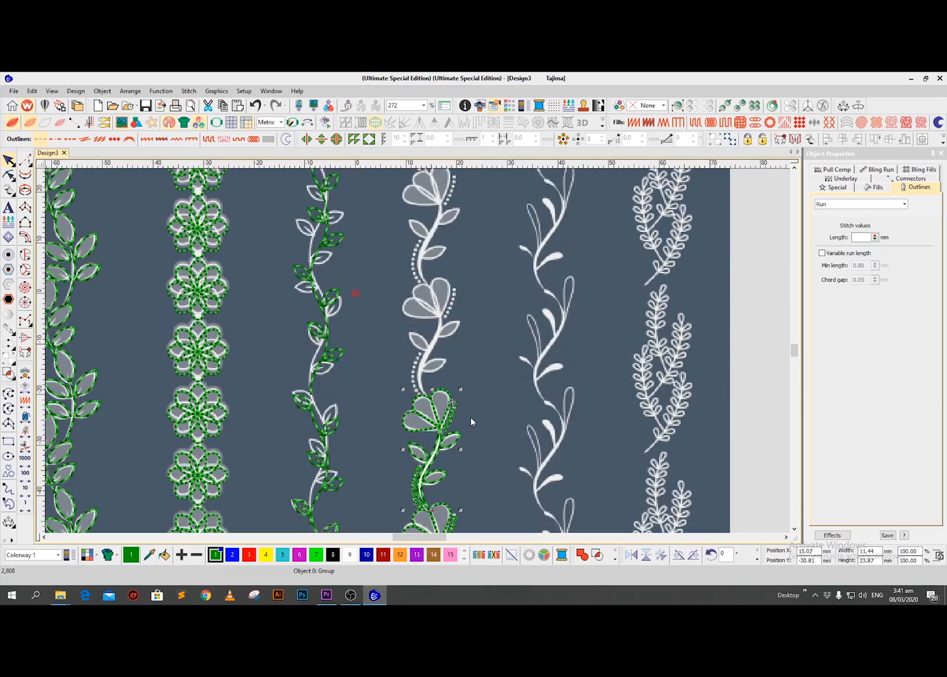
{"action": "left_click_drag", "start_coordinate": [445, 427], "coordinate": [442, 316]}
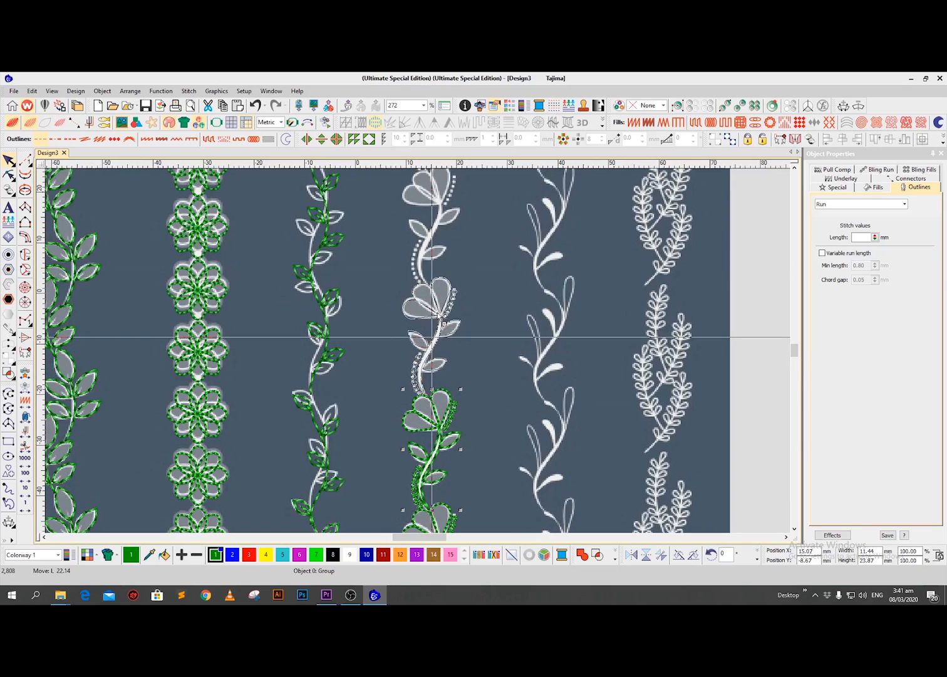
{"action": "scroll", "coordinate": [520, 423], "scroll_direction": "up", "scroll_amount": 2}
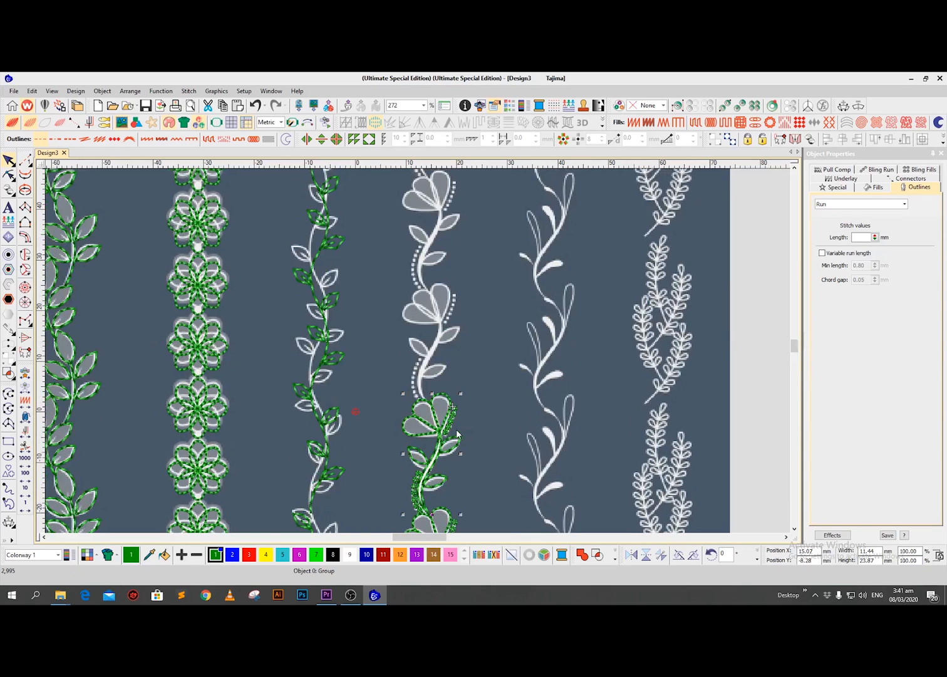
- Copy the grouped flower motif onto the three remaining repeats up to the border's upper end, aligning each copy with the artwork
{"action": "key", "text": "Escape"}
{"action": "left_click_drag", "start_coordinate": [451, 427], "coordinate": [453, 312]}
{"action": "scroll", "coordinate": [515, 395], "scroll_direction": "up", "scroll_amount": 2}
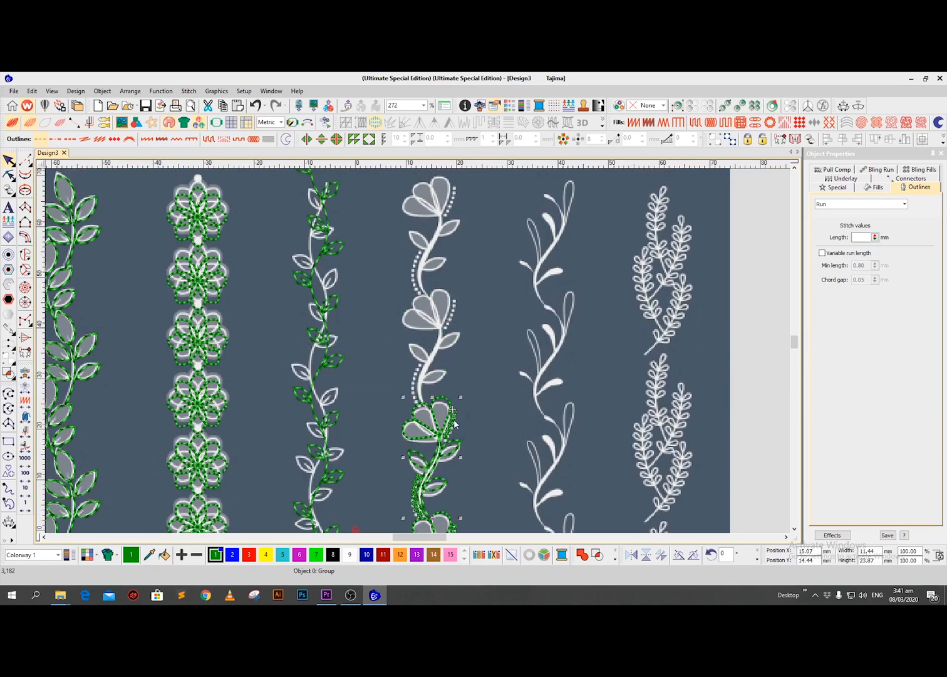
{"action": "left_click_drag", "start_coordinate": [448, 426], "coordinate": [451, 317]}
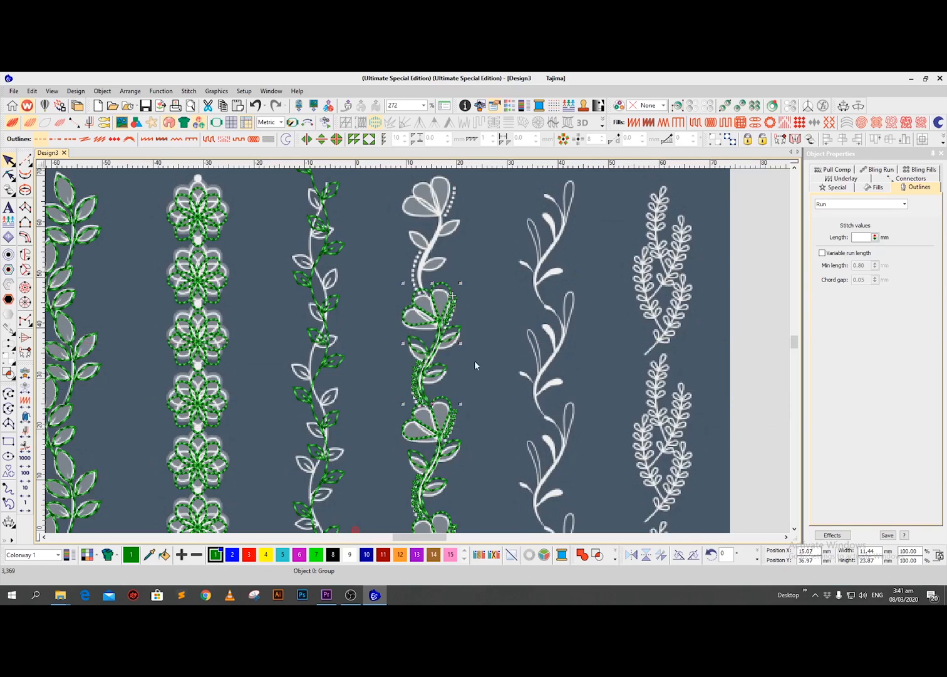
{"action": "scroll", "coordinate": [527, 415], "scroll_direction": "up", "scroll_amount": 3}
{"action": "left_click_drag", "start_coordinate": [452, 482], "coordinate": [448, 375]}
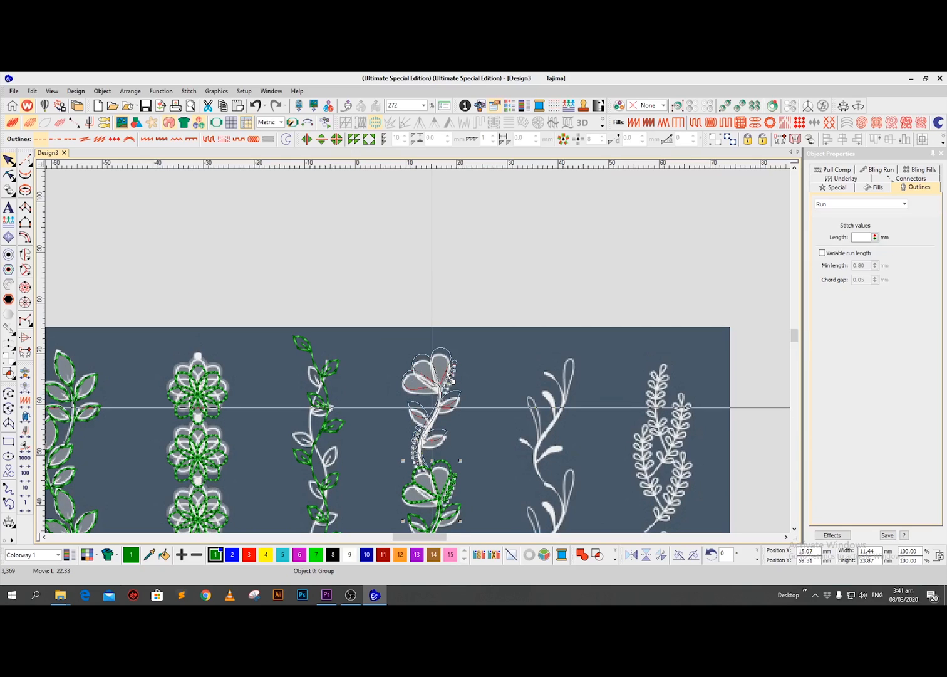
{"action": "left_click_drag", "start_coordinate": [449, 376], "coordinate": [449, 375]}
{"action": "left_click", "coordinate": [532, 288]}
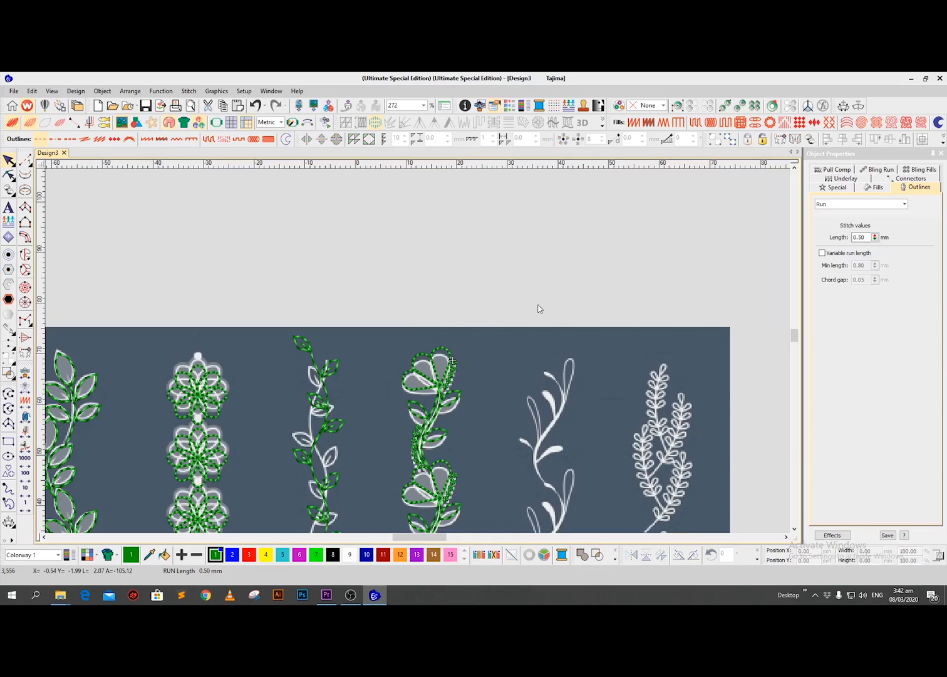
- Fit the whole design in view and hide the background artwork to check the four digitized borders
{"action": "key", "text": "0"}
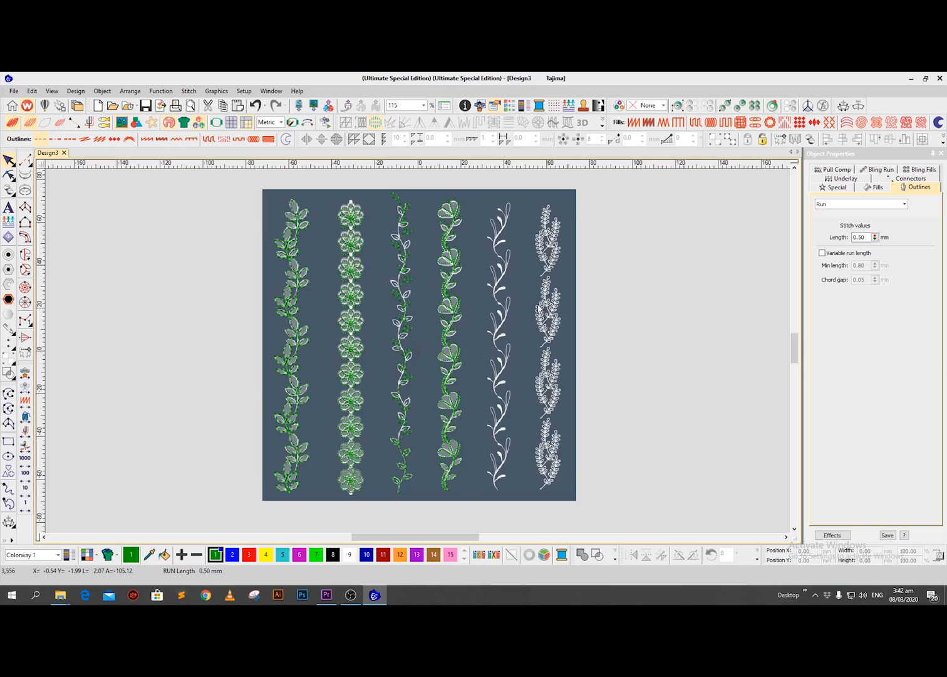
{"action": "key", "text": "d"}
{"action": "scroll", "coordinate": [542, 324], "scroll_direction": "up", "scroll_amount": 1}
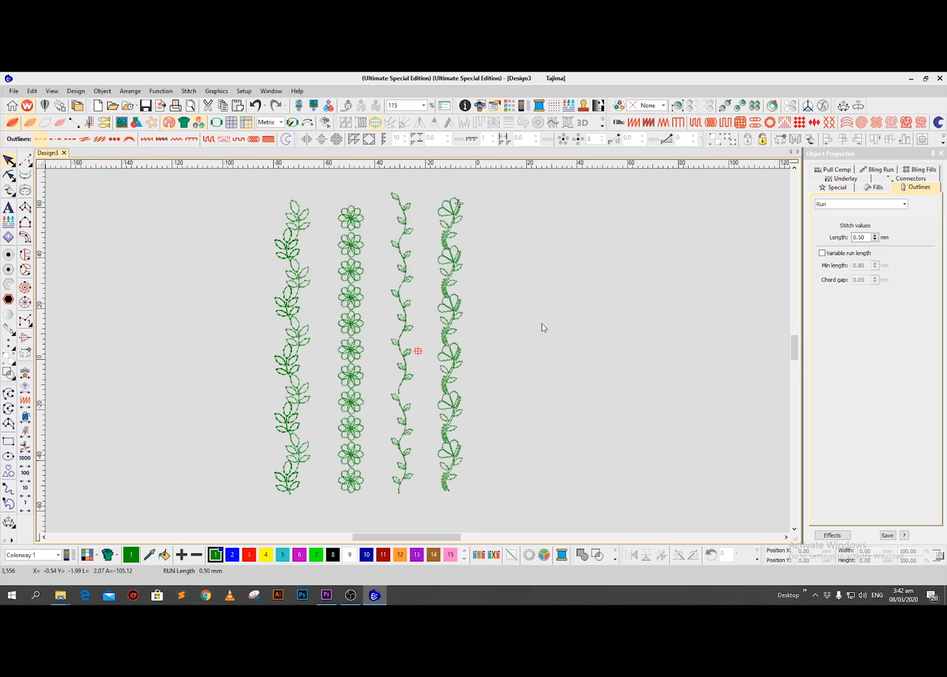